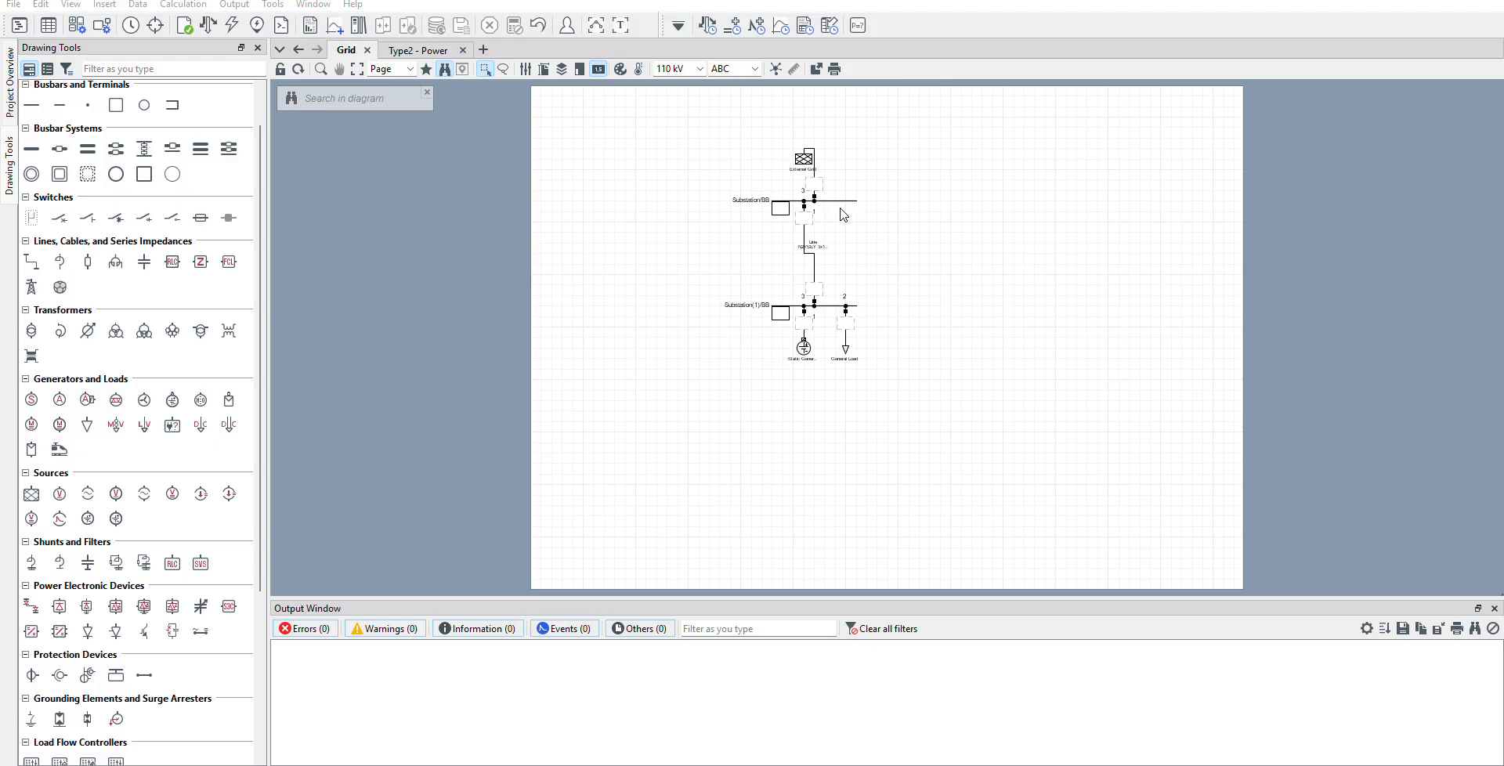
# Look over the single-line diagram's elements: external grid, upper busbar, line, lower busbar, static generator and general load.
pyautogui.click(799, 163)
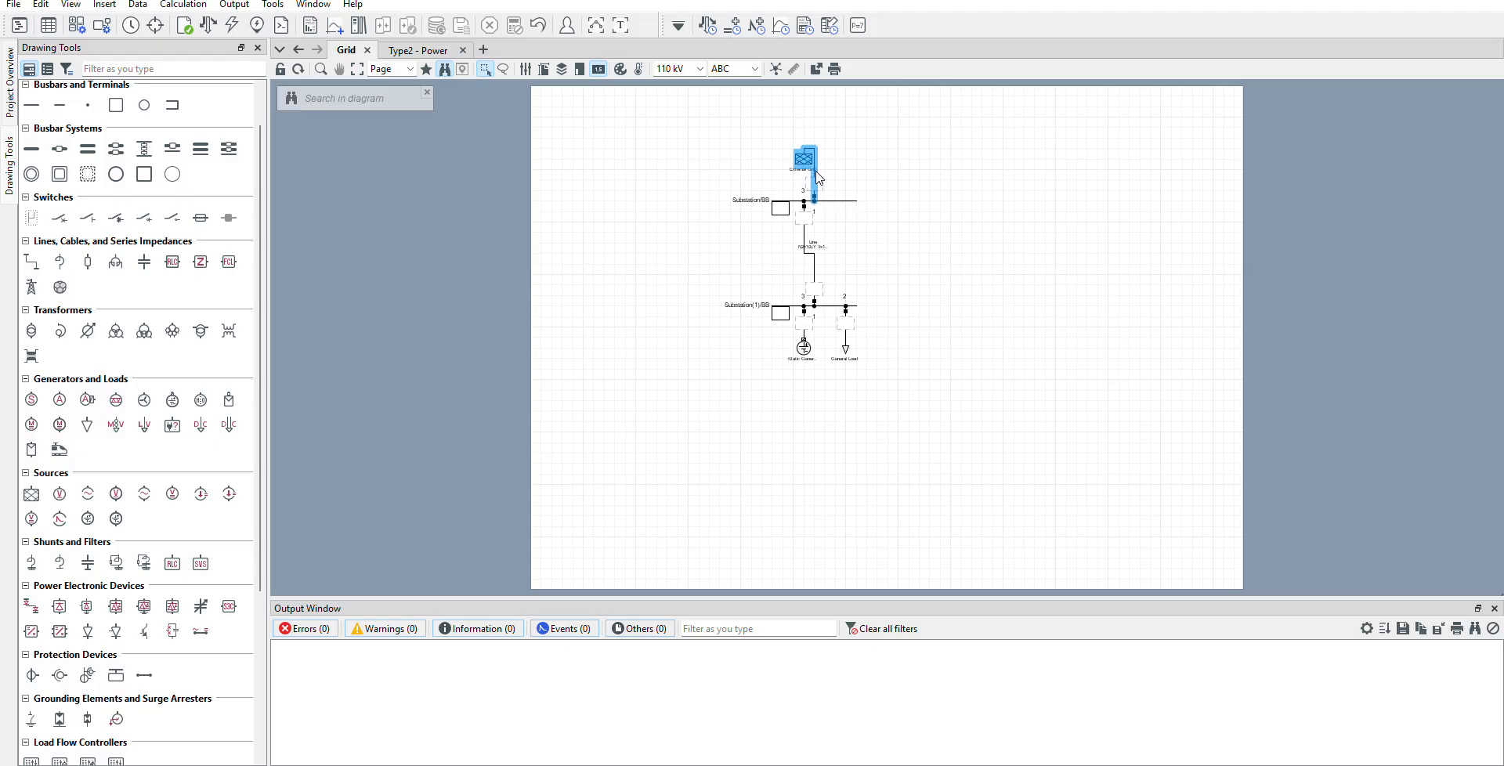
pyautogui.click(820, 201)
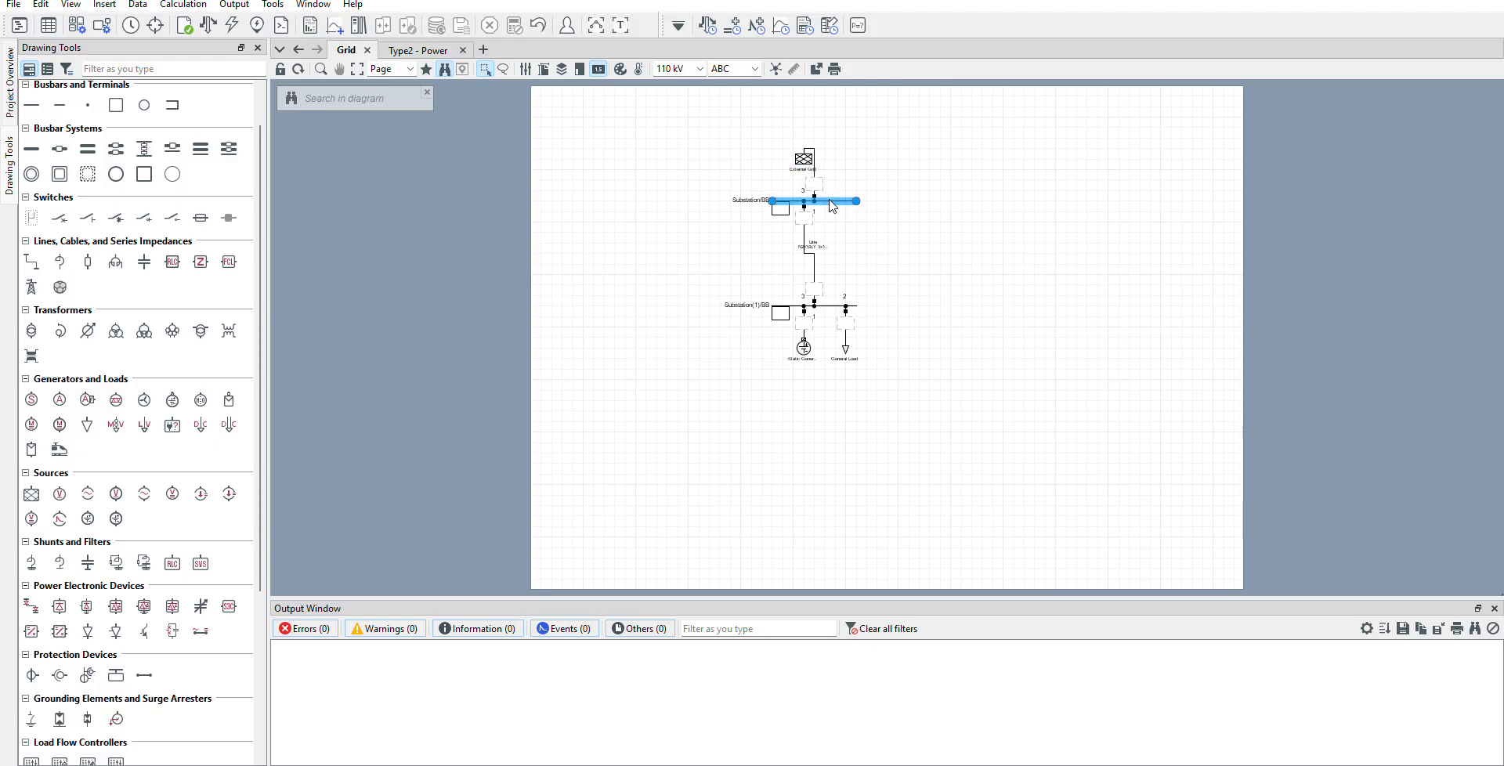
pyautogui.click(814, 266)
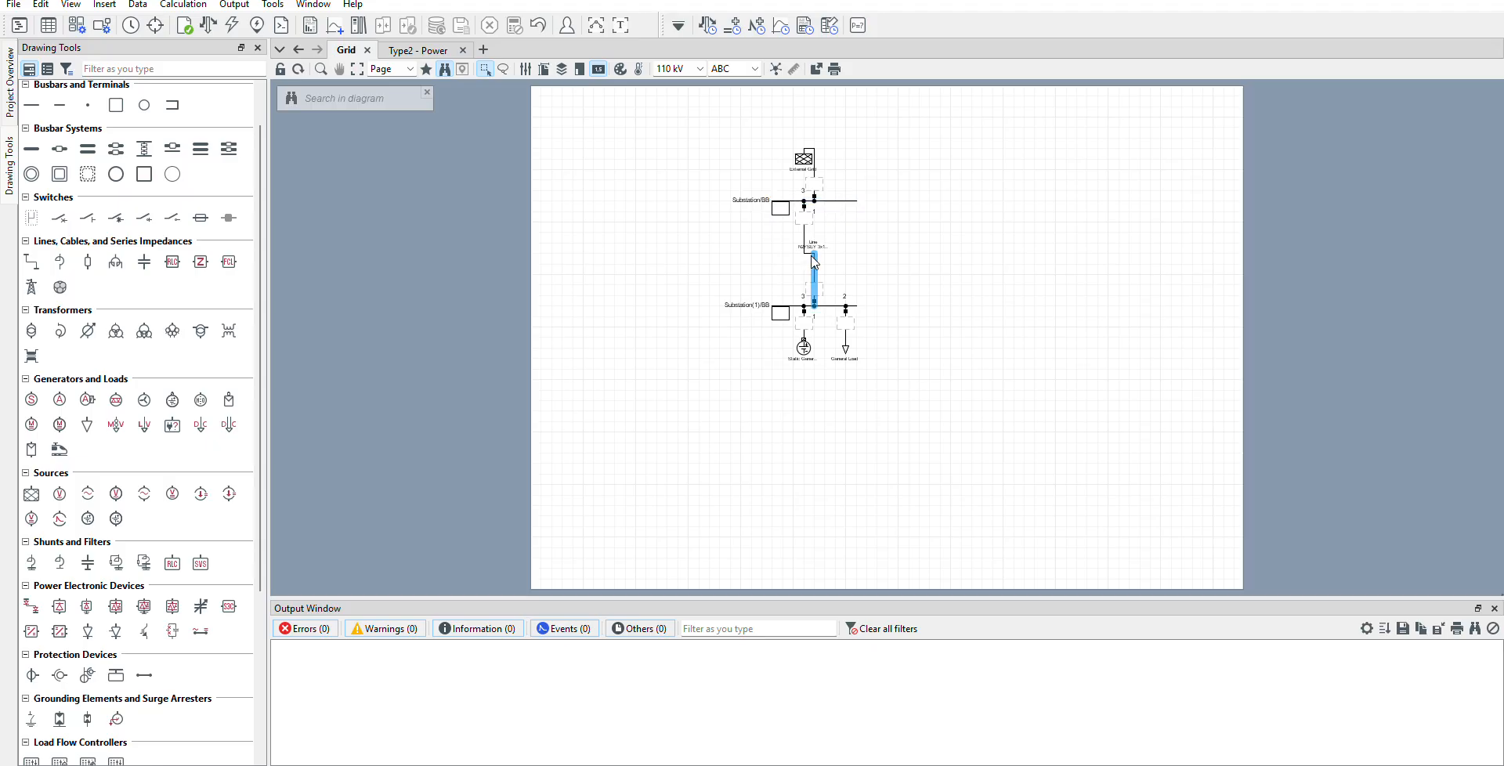
pyautogui.click(828, 307)
pyautogui.click(807, 351)
pyautogui.click(857, 357)
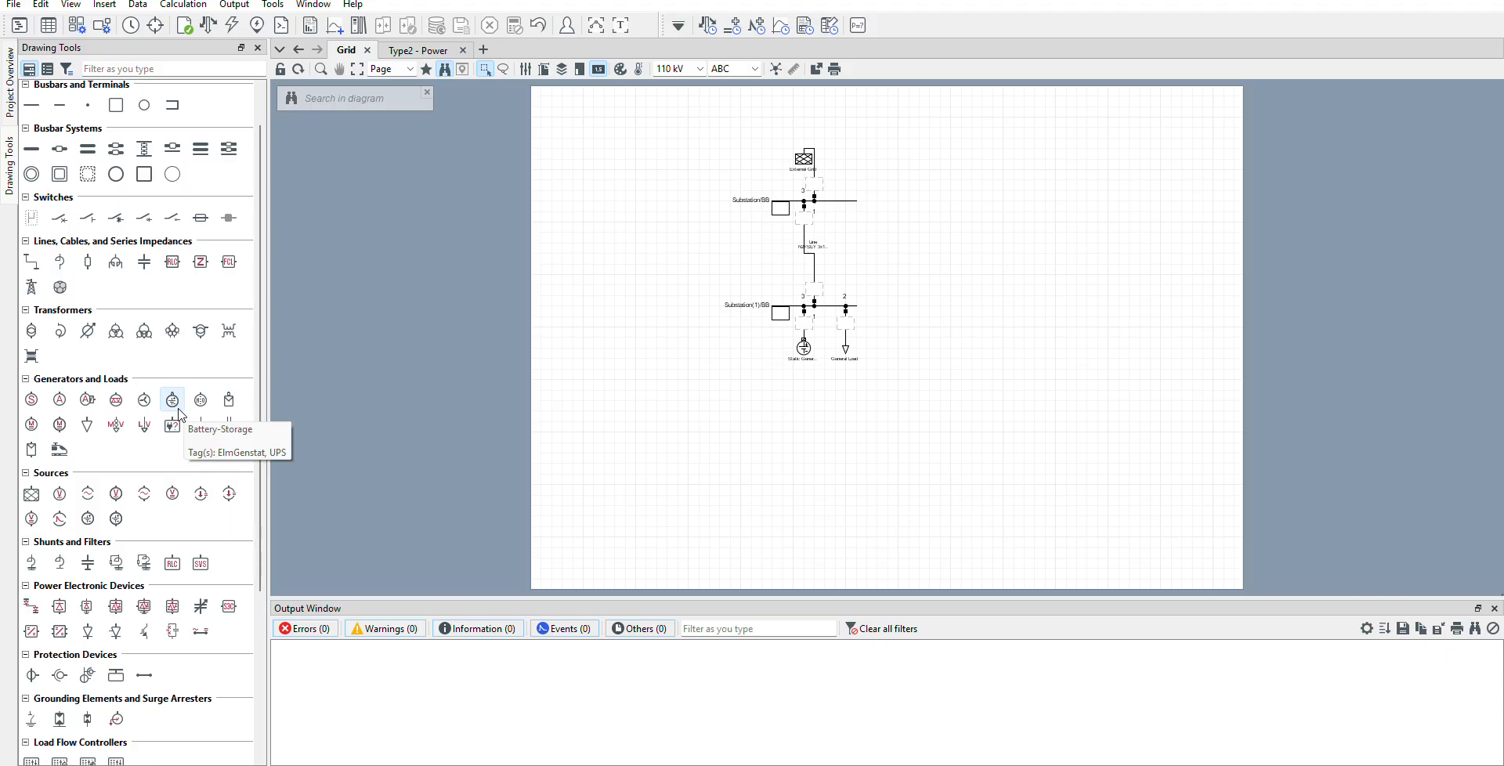
# Review the basic data of the upper substation busbar and of the line linking the two busbars, leaving both unchanged.
pyautogui.doubleClick(829, 205)
pyautogui.click(494, 150)
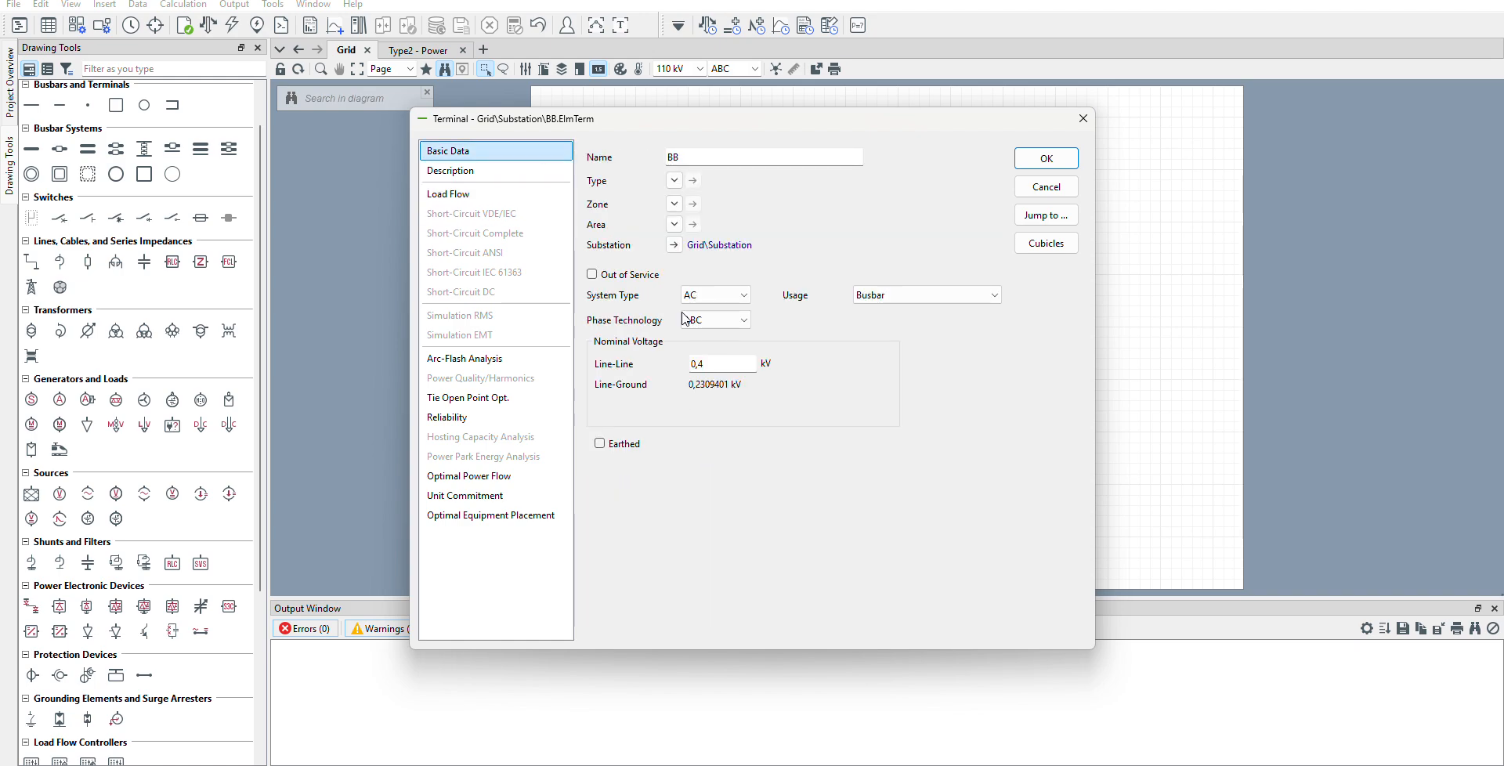
pyautogui.click(1047, 188)
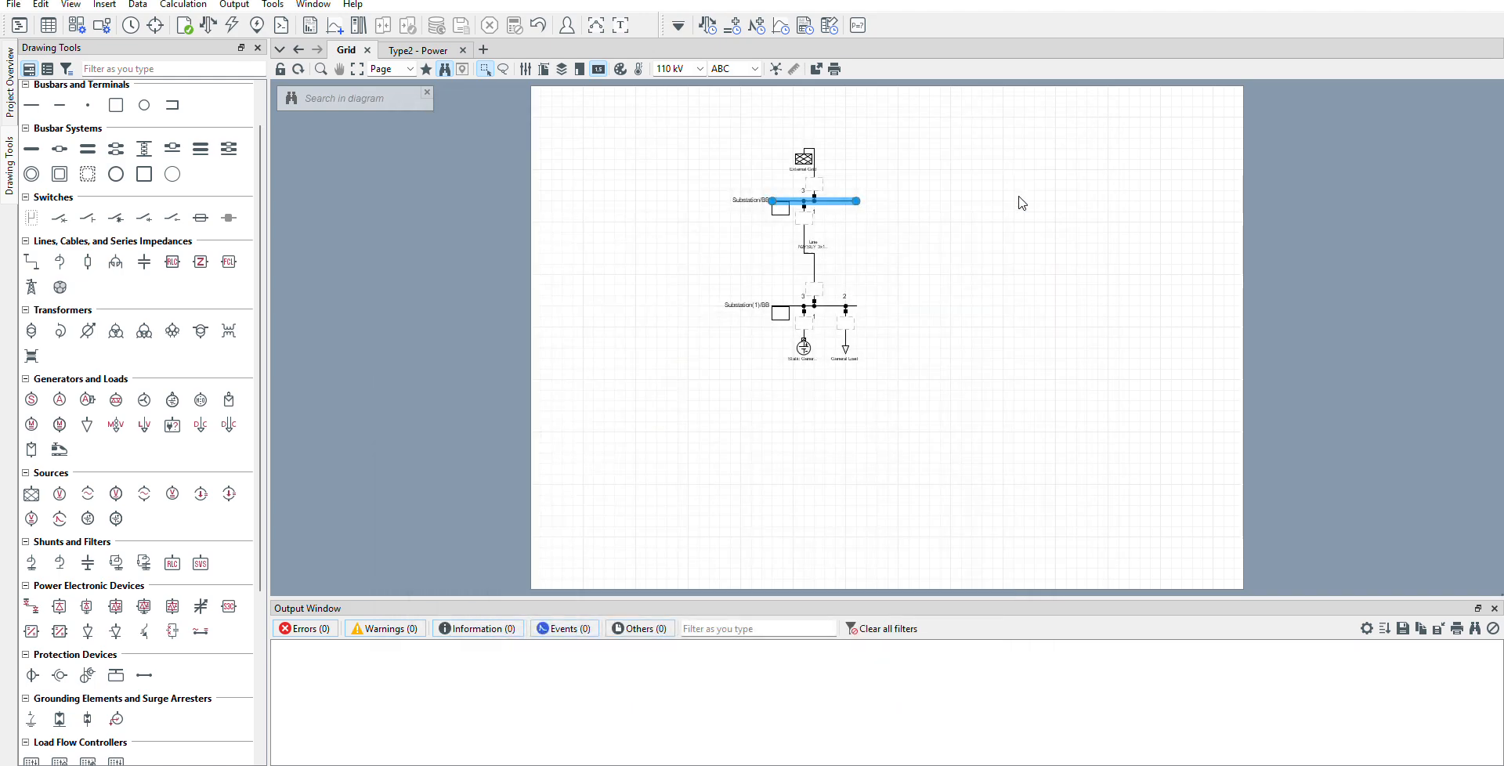
pyautogui.doubleClick(814, 264)
pyautogui.click(415, 143)
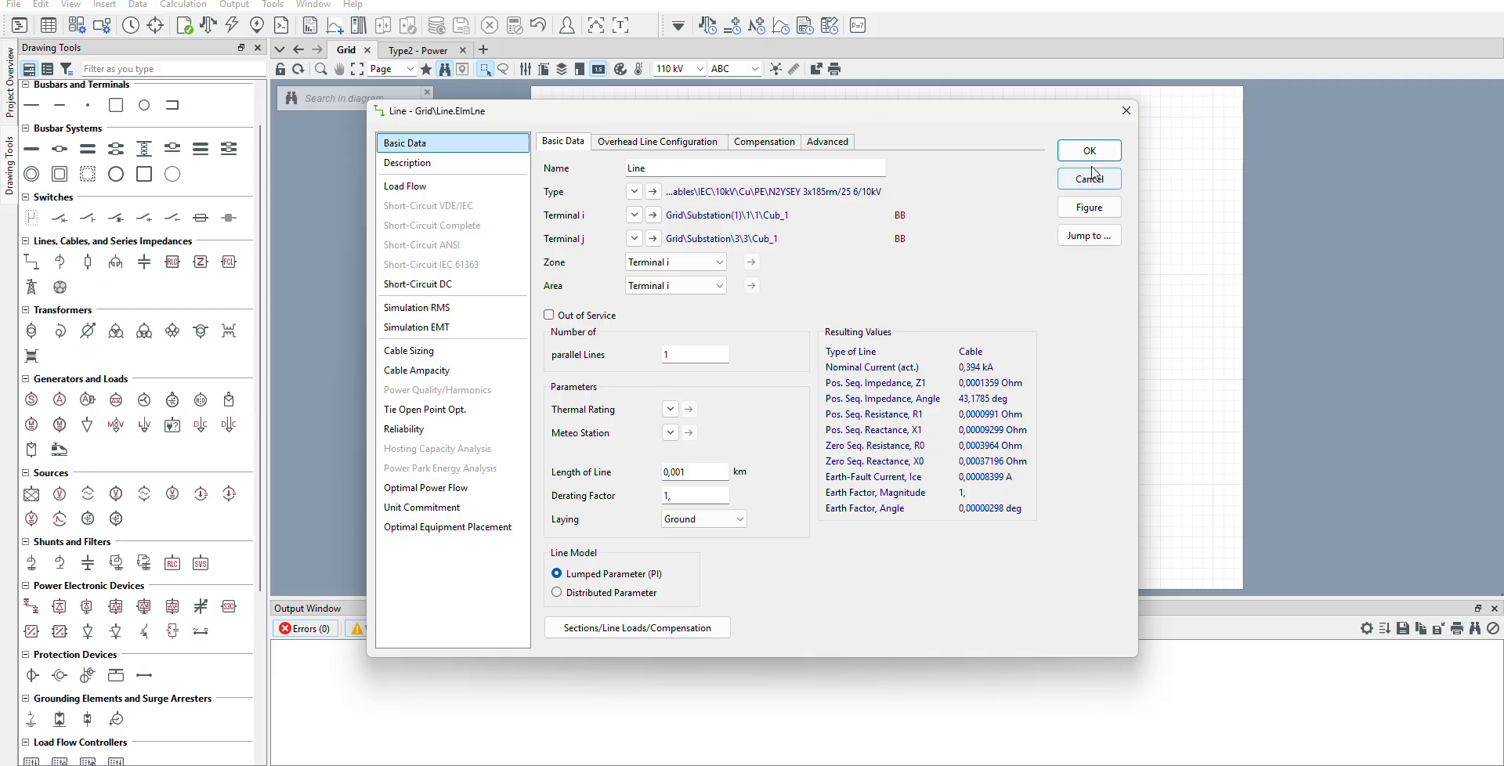
pyautogui.click(1090, 190)
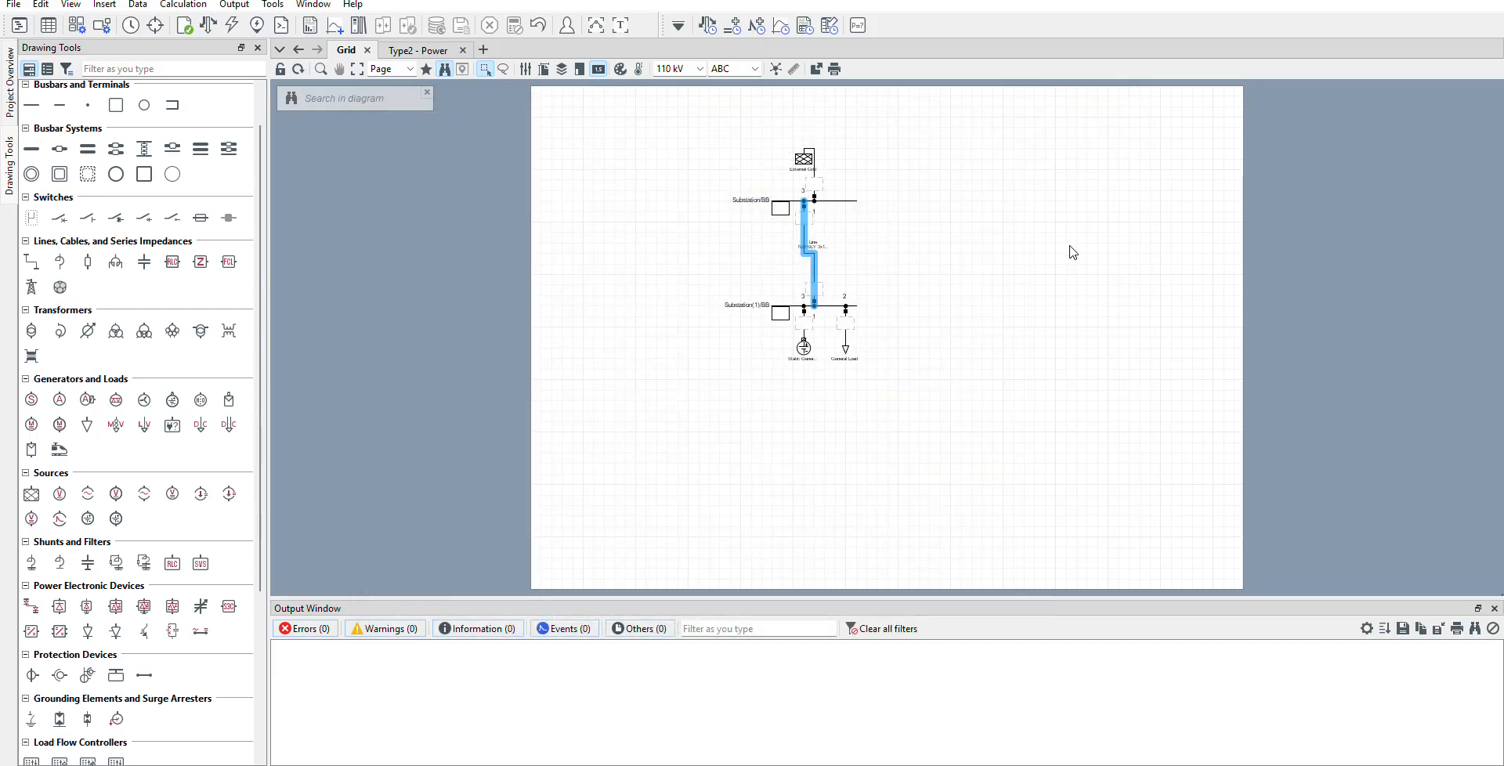
# Examine the time characteristic assigned to the general load's active power in its load flow data.
pyautogui.doubleClick(846, 348)
pyautogui.click(523, 188)
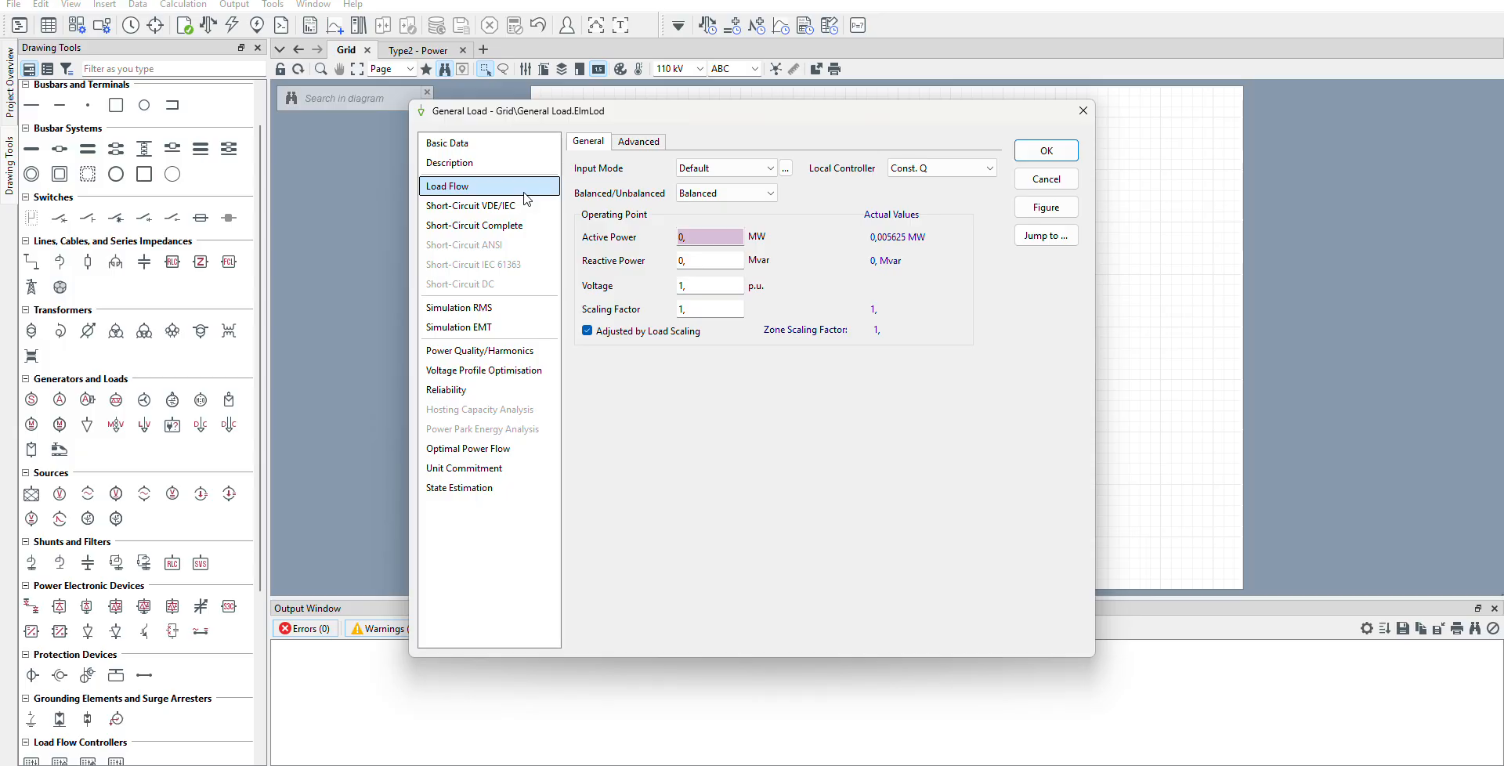
pyautogui.rightClick(732, 240)
pyautogui.moveTo(854, 268)
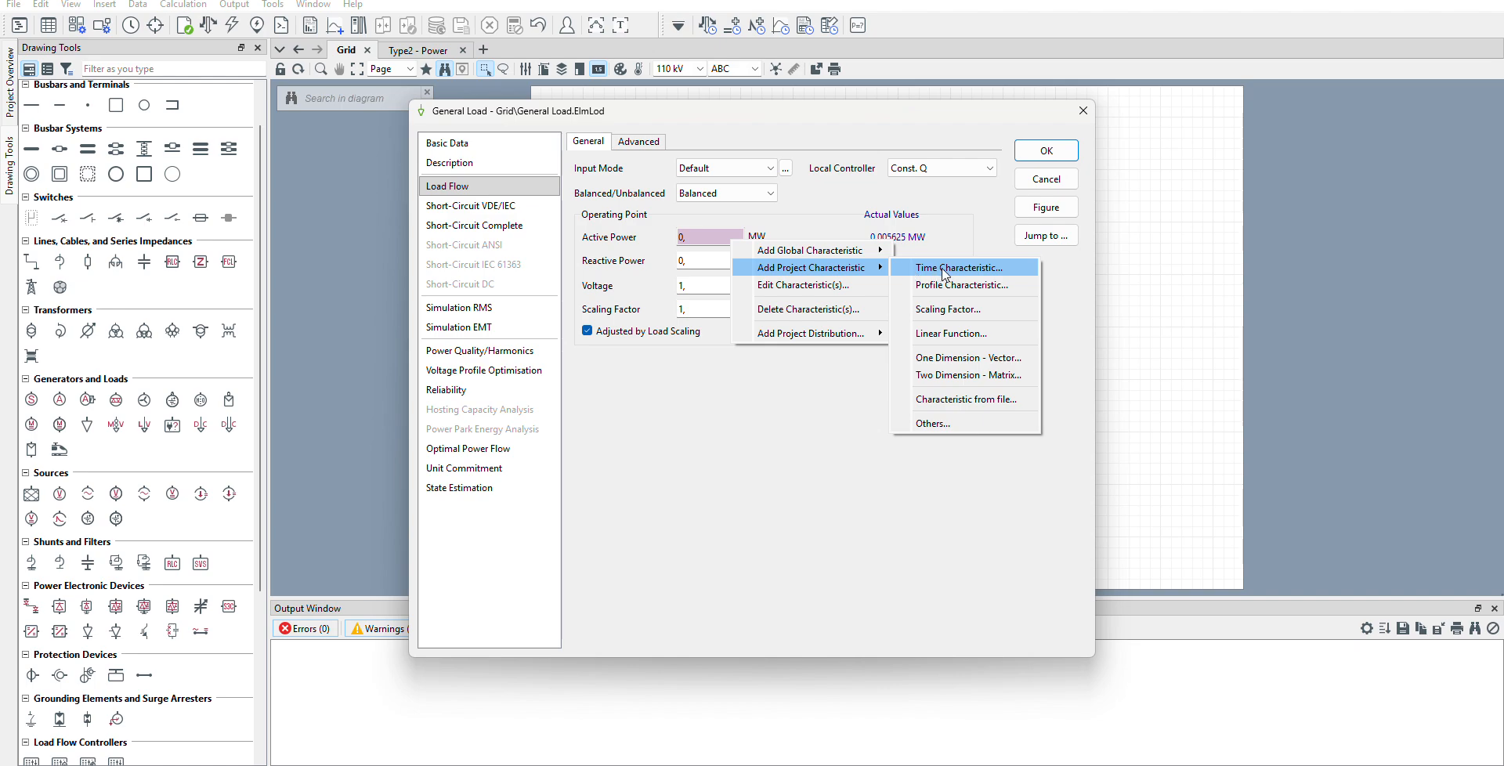
pyautogui.click(849, 285)
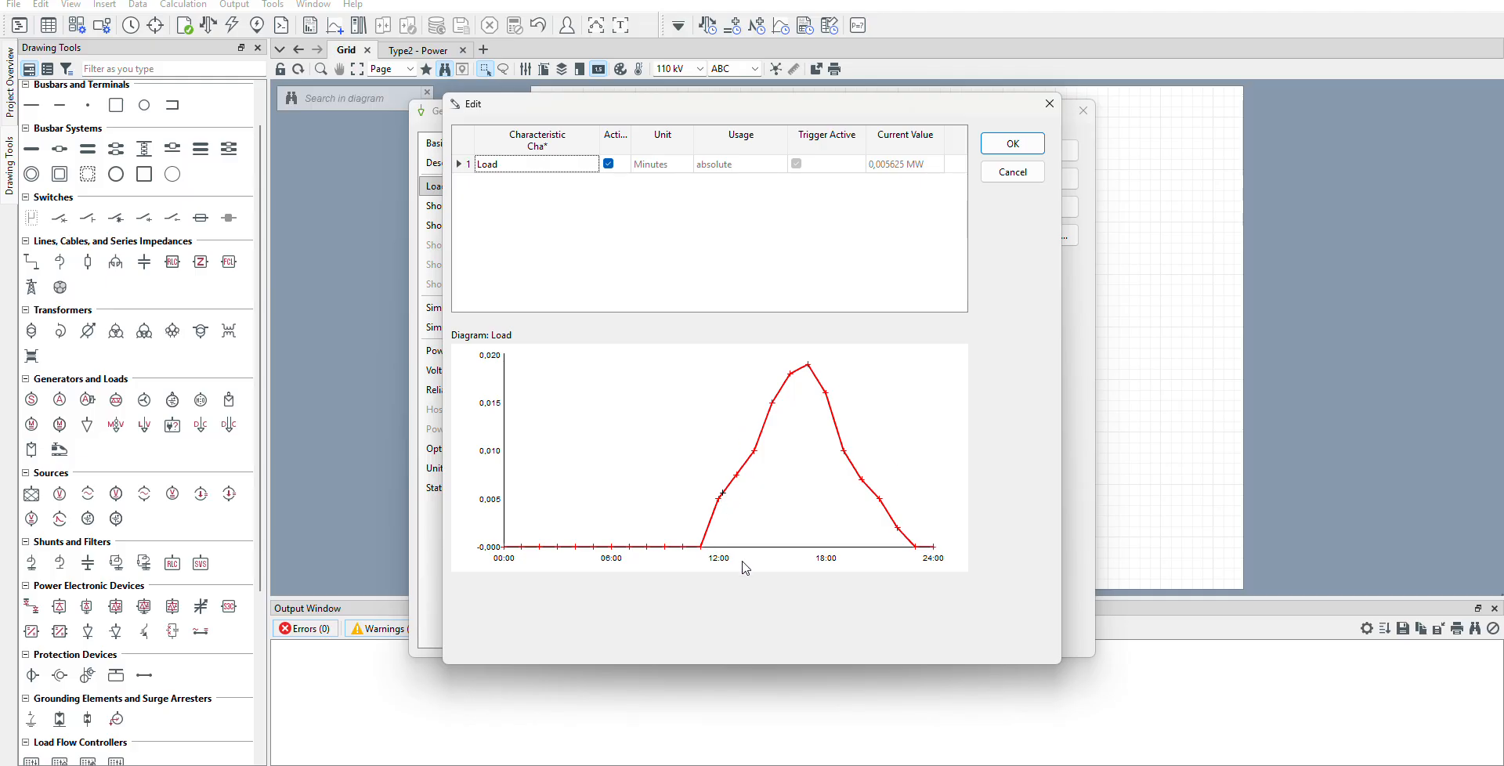
pyautogui.moveTo(808, 369)
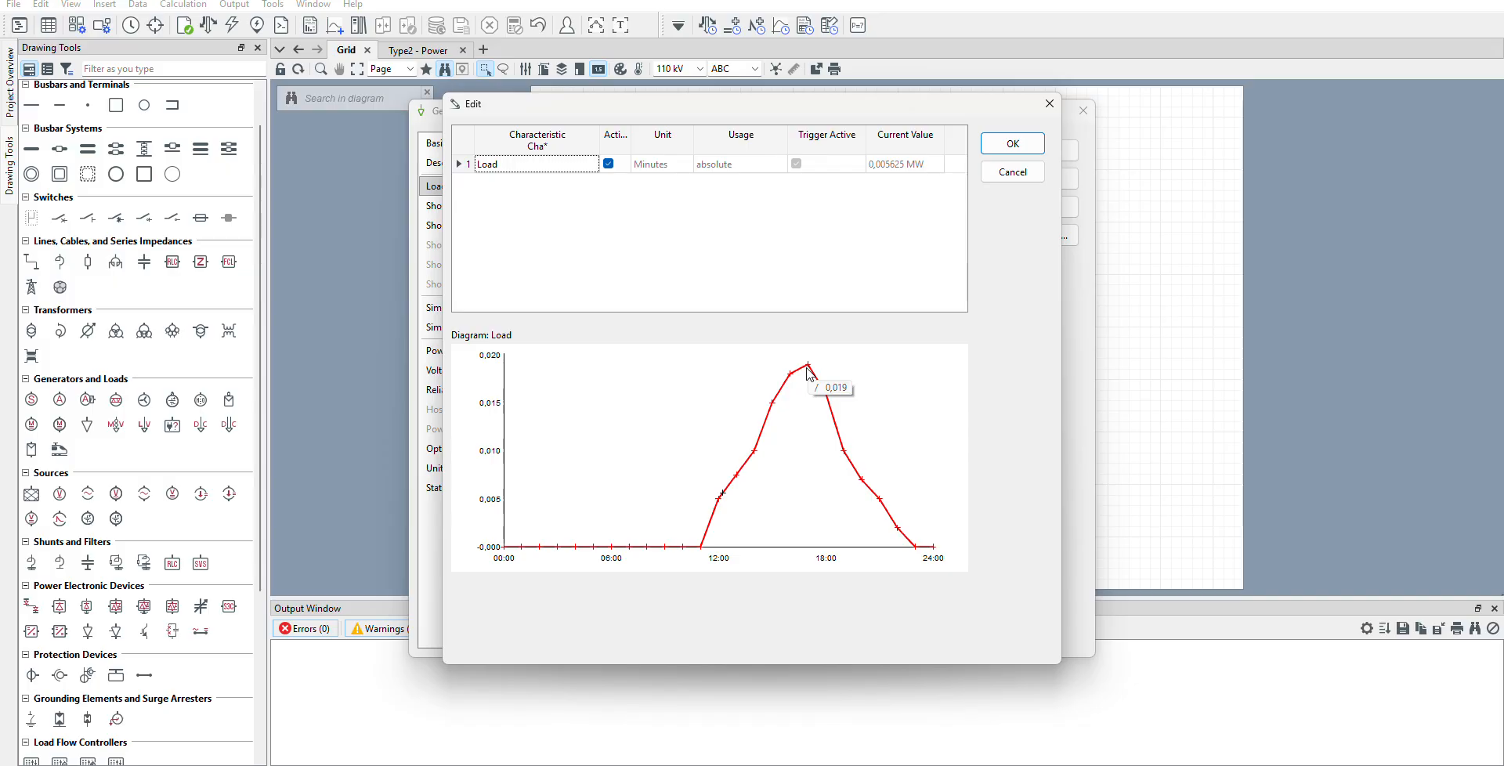
pyautogui.click(1011, 144)
pyautogui.click(1048, 152)
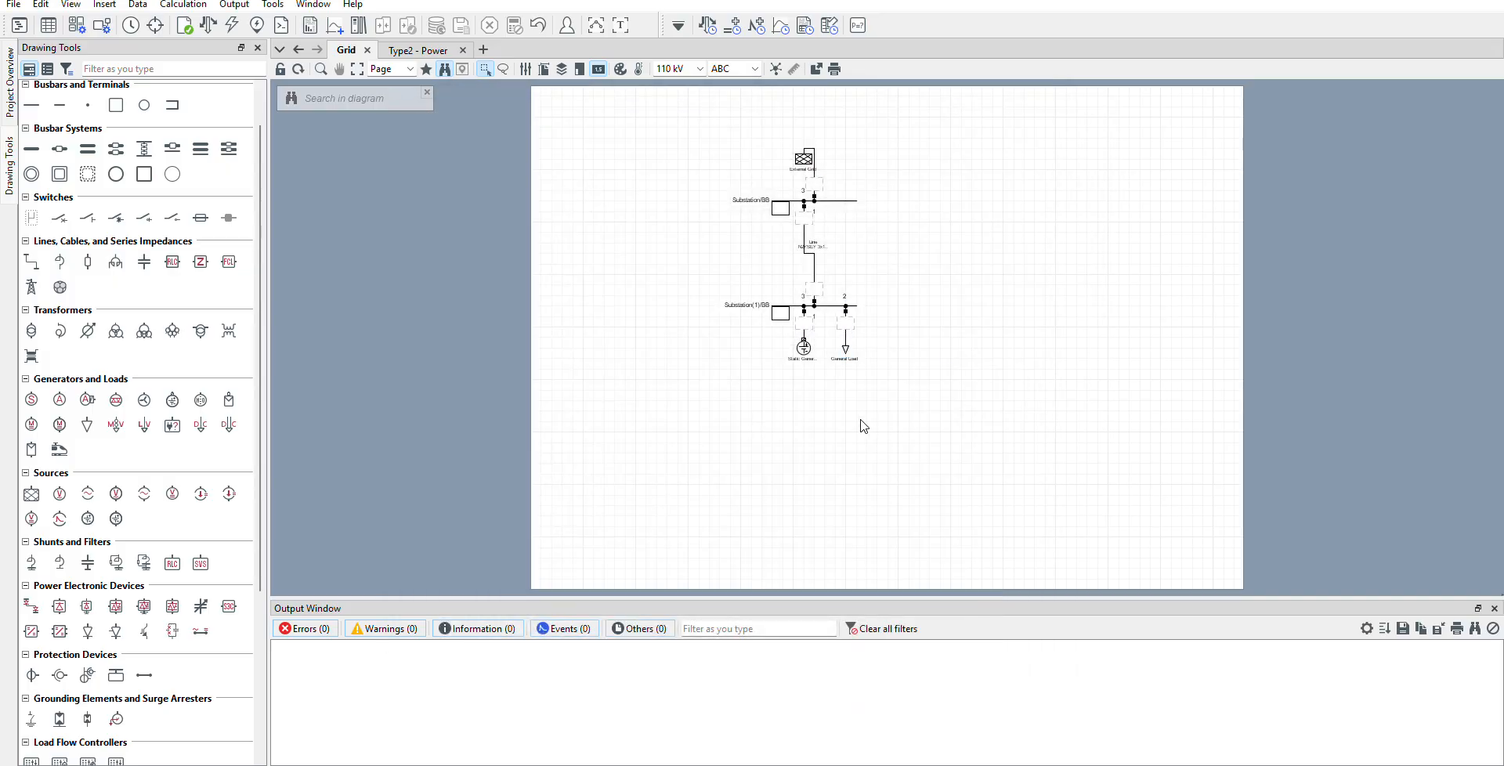
# Create a new quasi-dynamic model for the static generator using the DIgSILENT Library type Battery Type 2 (Power Measurement).
pyautogui.rightClick(806, 357)
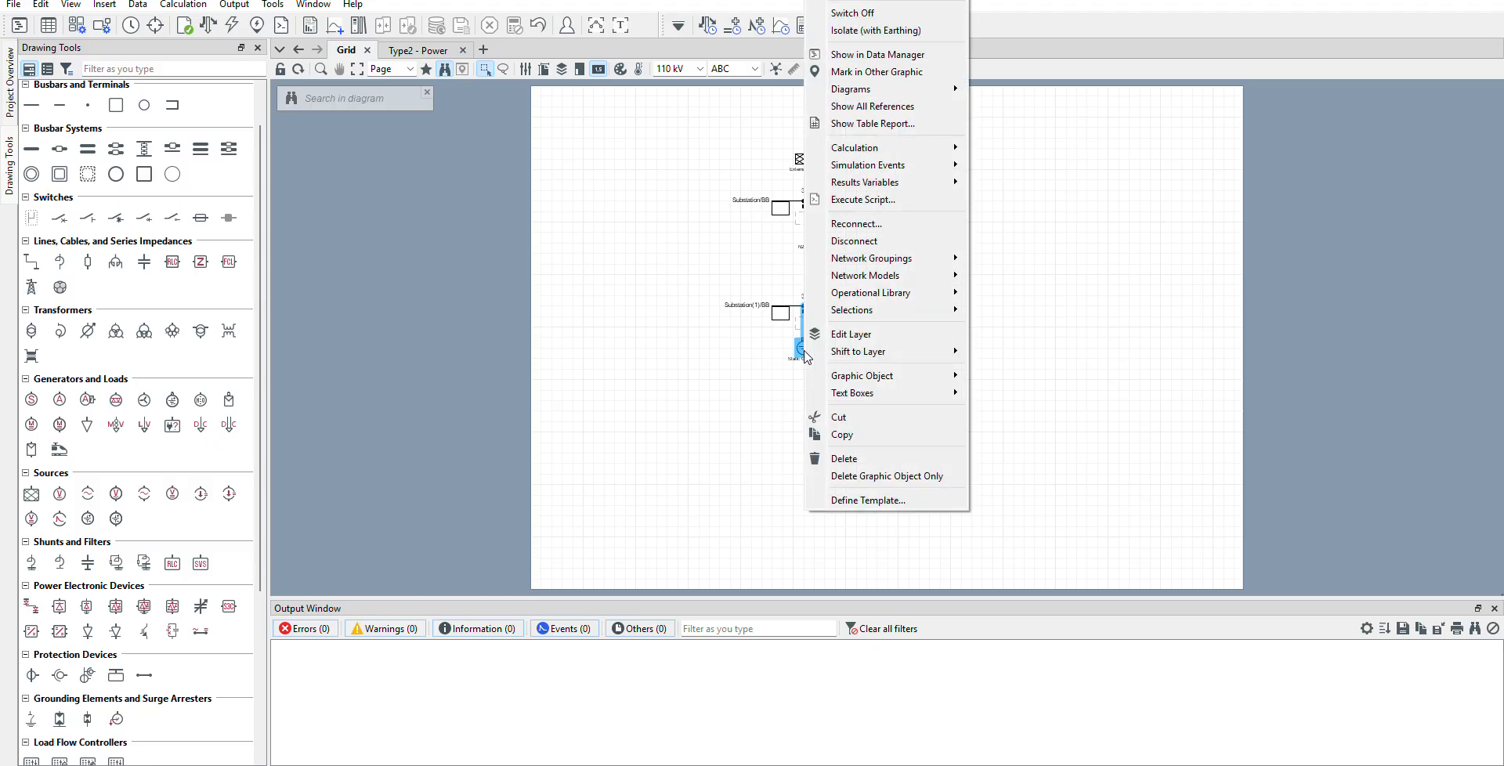
pyautogui.moveTo(901, 276)
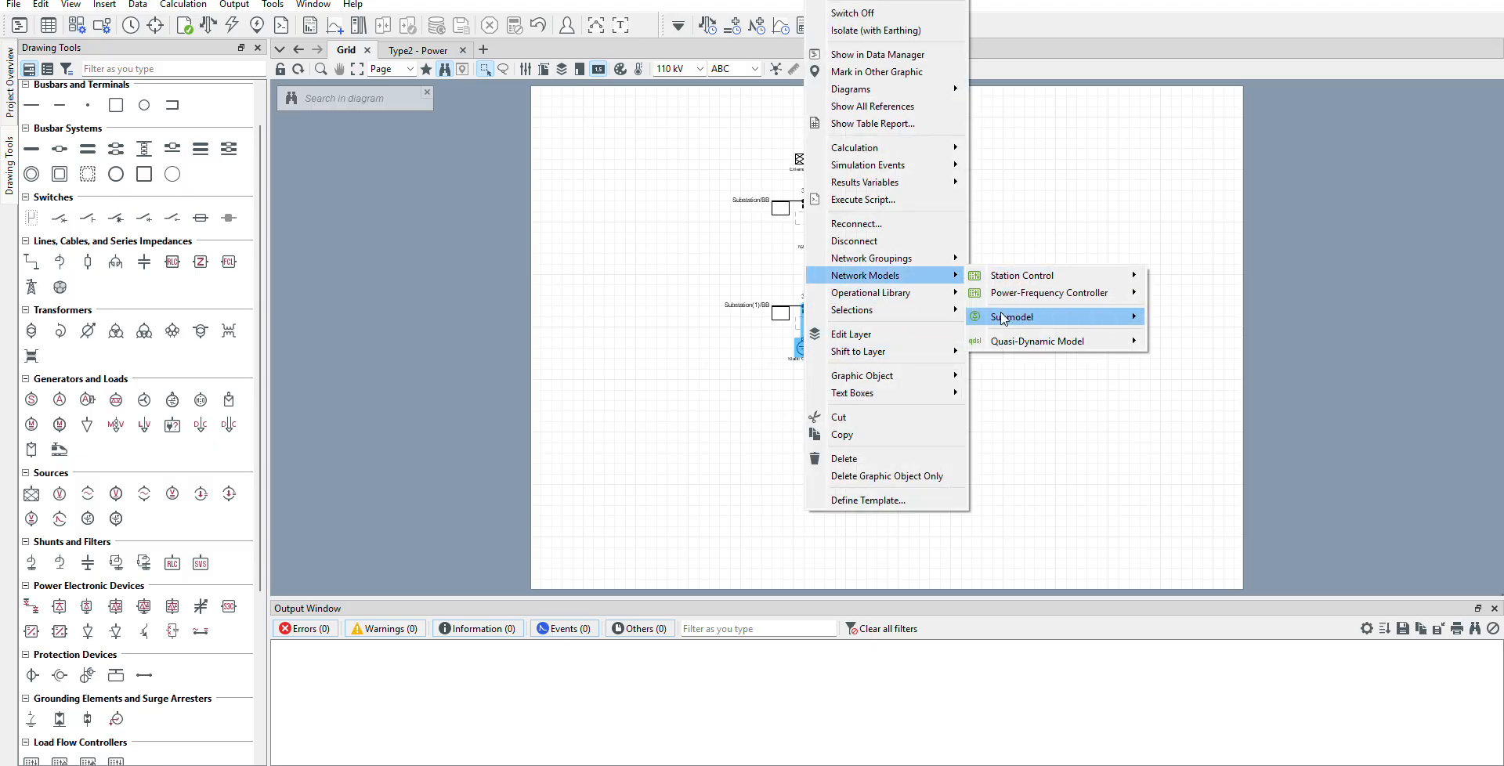
pyautogui.moveTo(1004, 318)
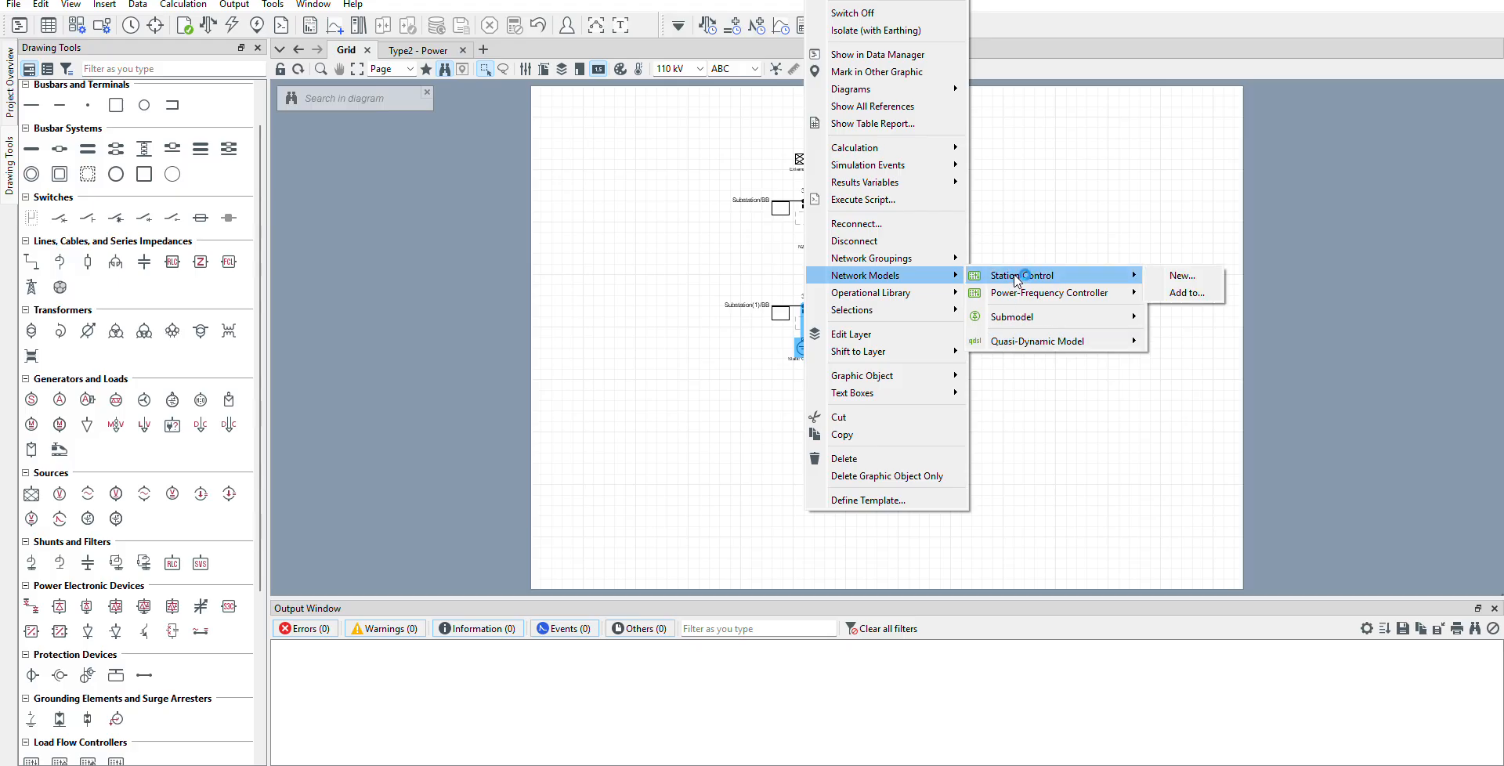
pyautogui.moveTo(1024, 284)
pyautogui.moveTo(1031, 343)
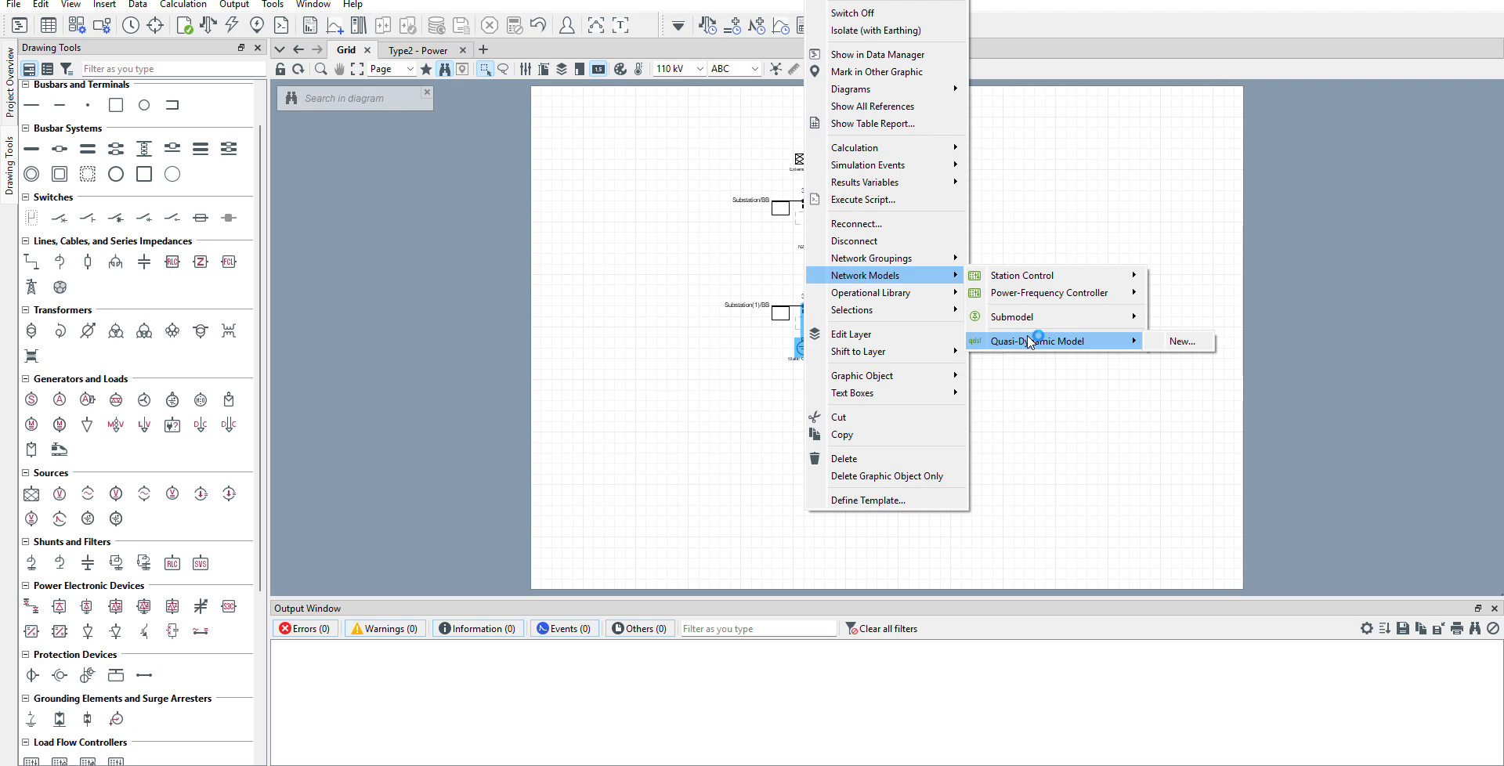
pyautogui.click(1182, 342)
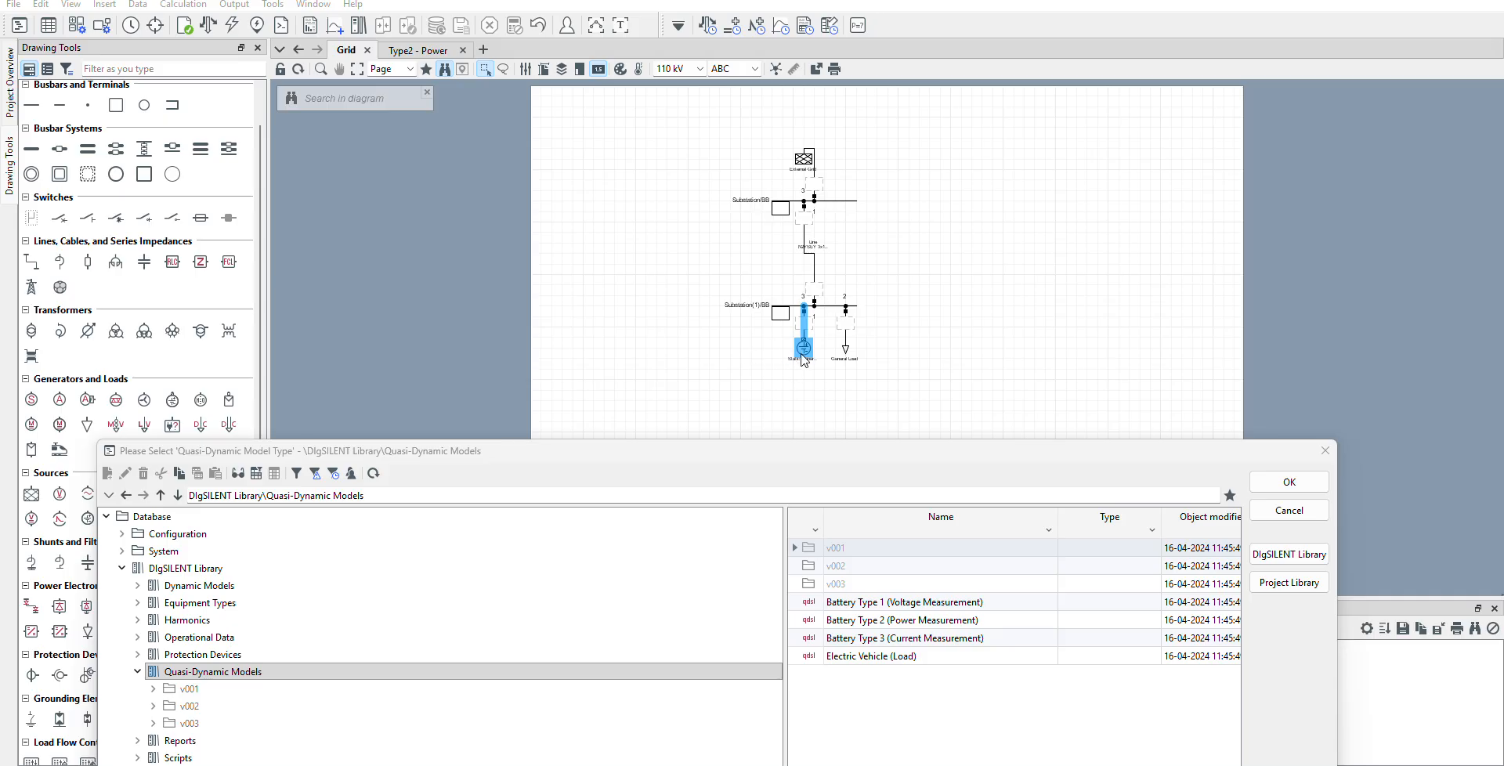
pyautogui.click(196, 673)
pyautogui.click(821, 625)
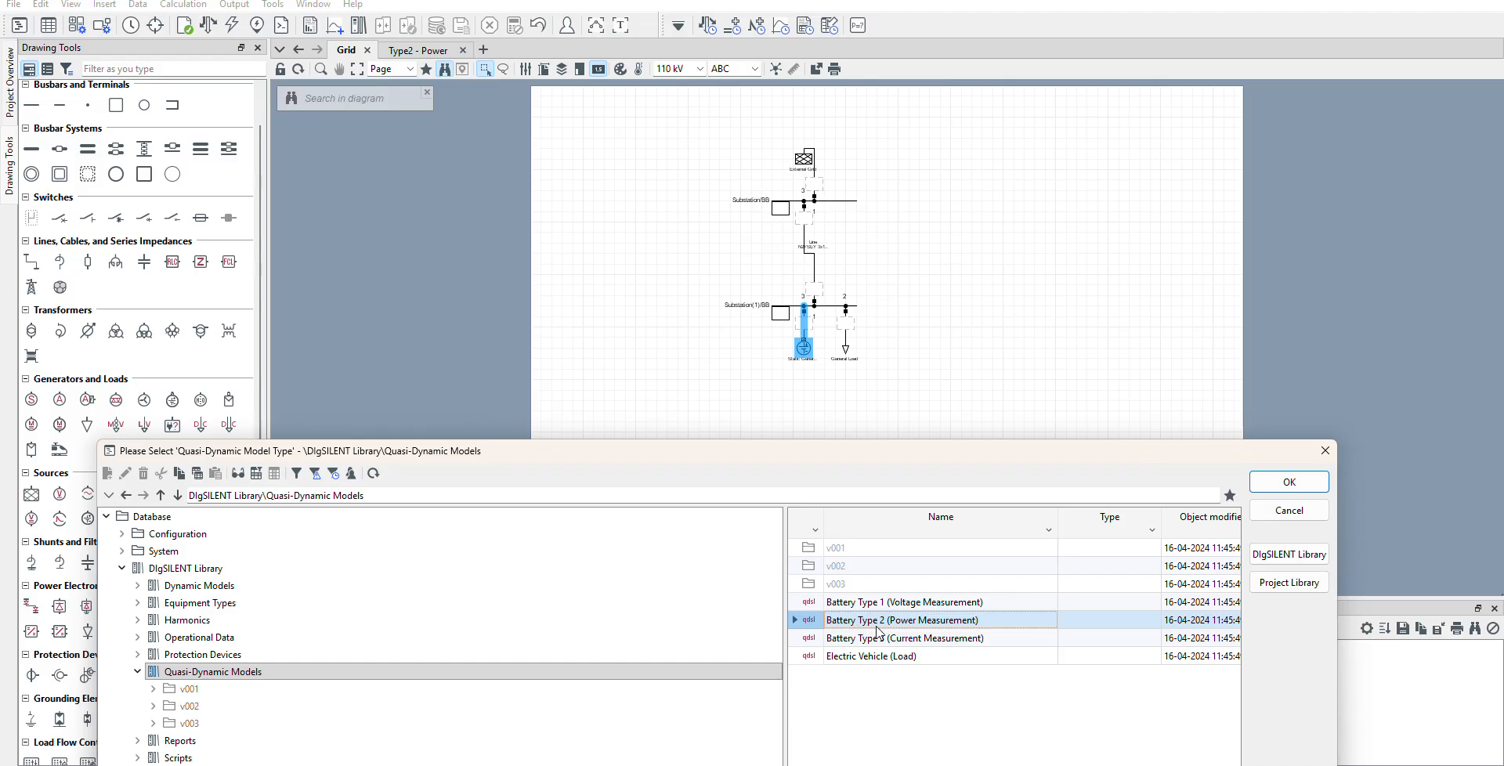
pyautogui.click(1288, 491)
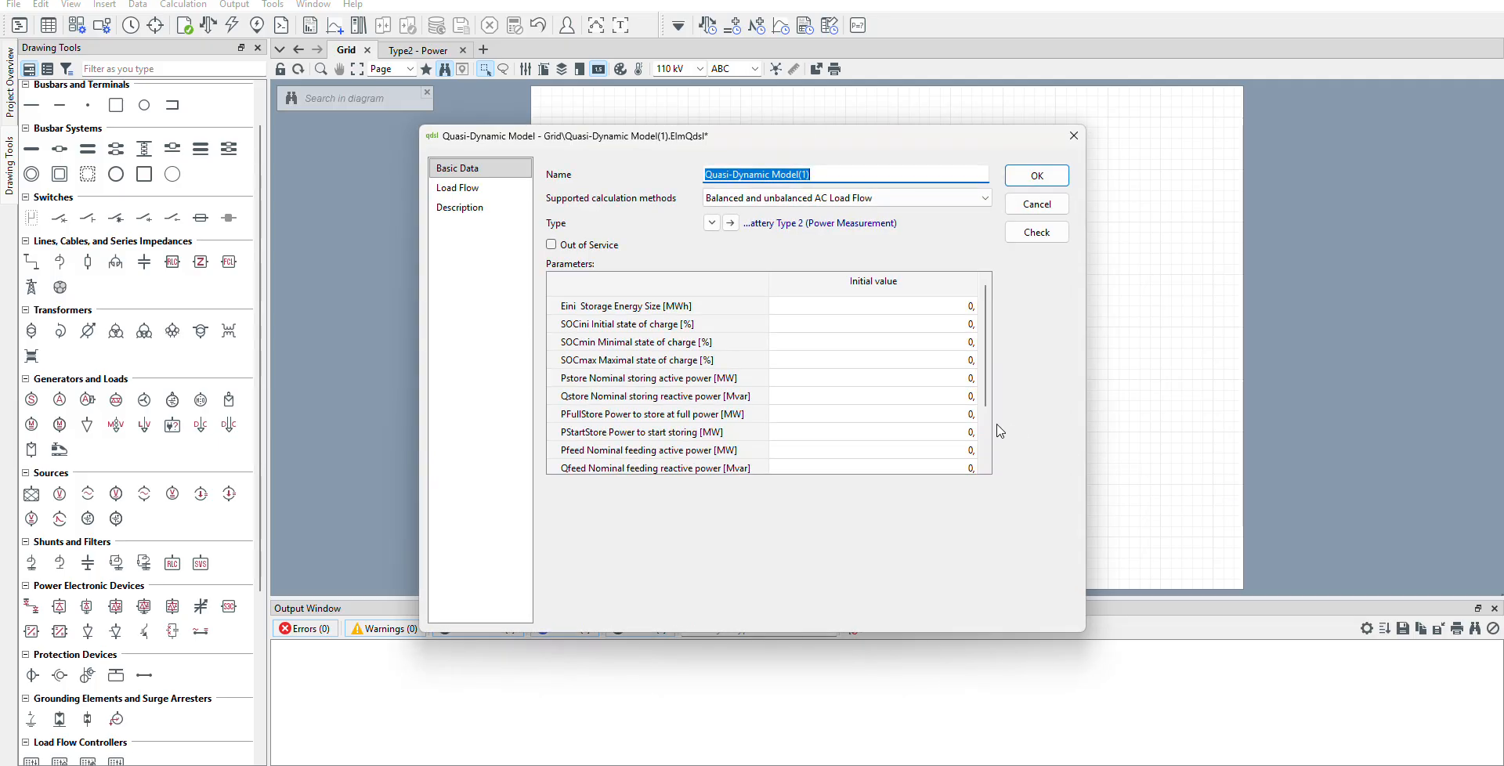
# Examine the Battery Type 2 model type's variables, initialisation script, load flow equations and quasi-dynamic simulation equation.
pyautogui.click(1053, 432)
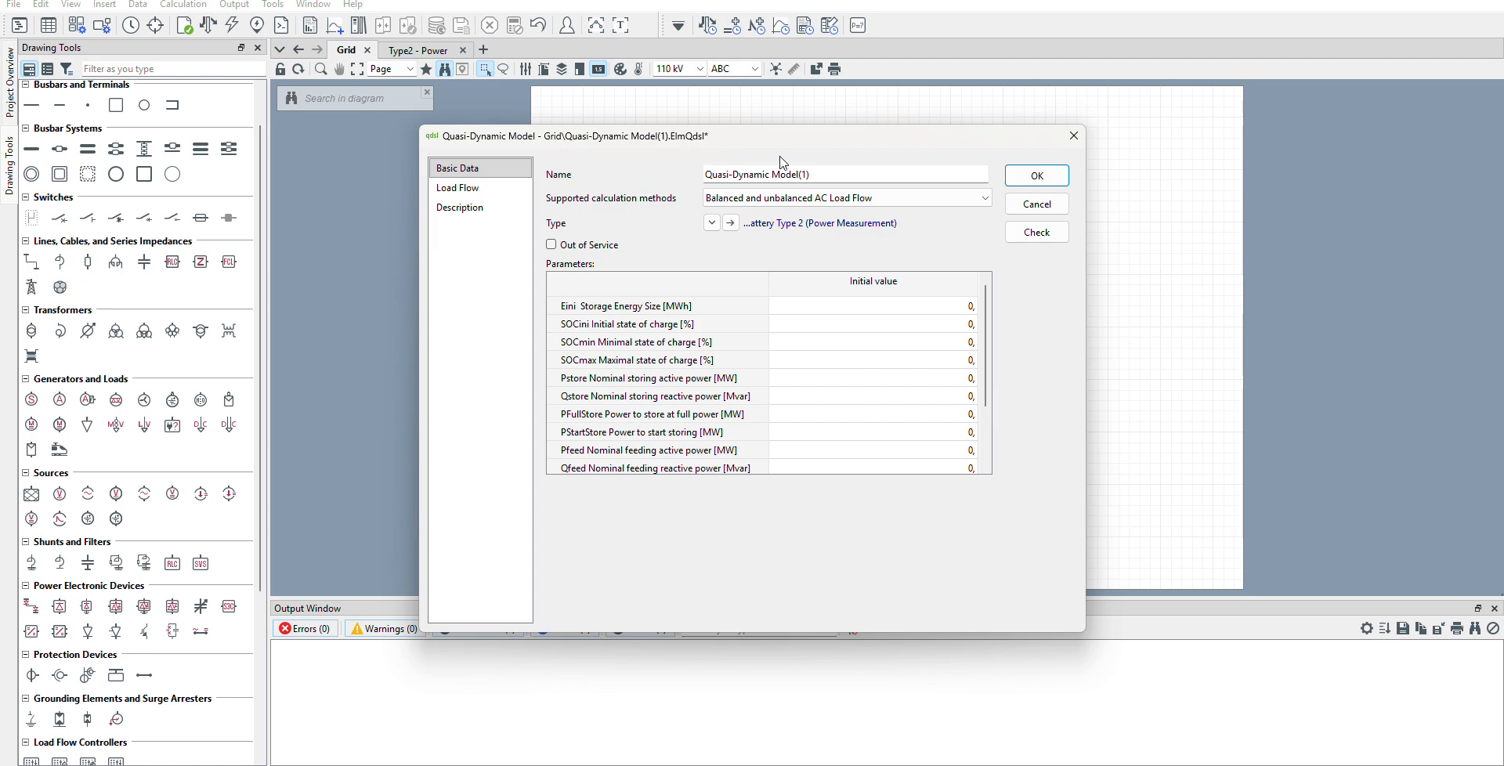
pyautogui.click(730, 224)
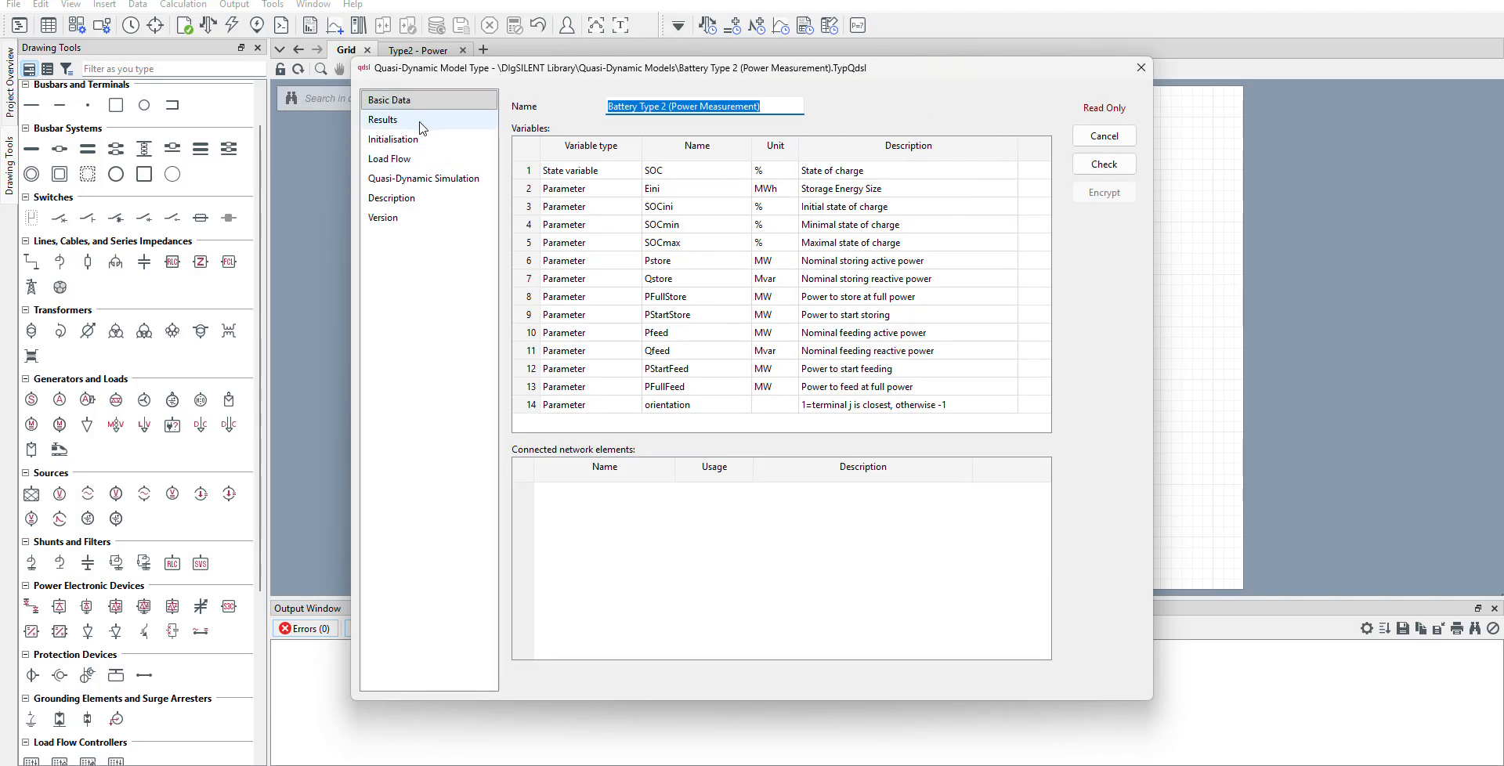
pyautogui.click(368, 119)
pyautogui.click(393, 138)
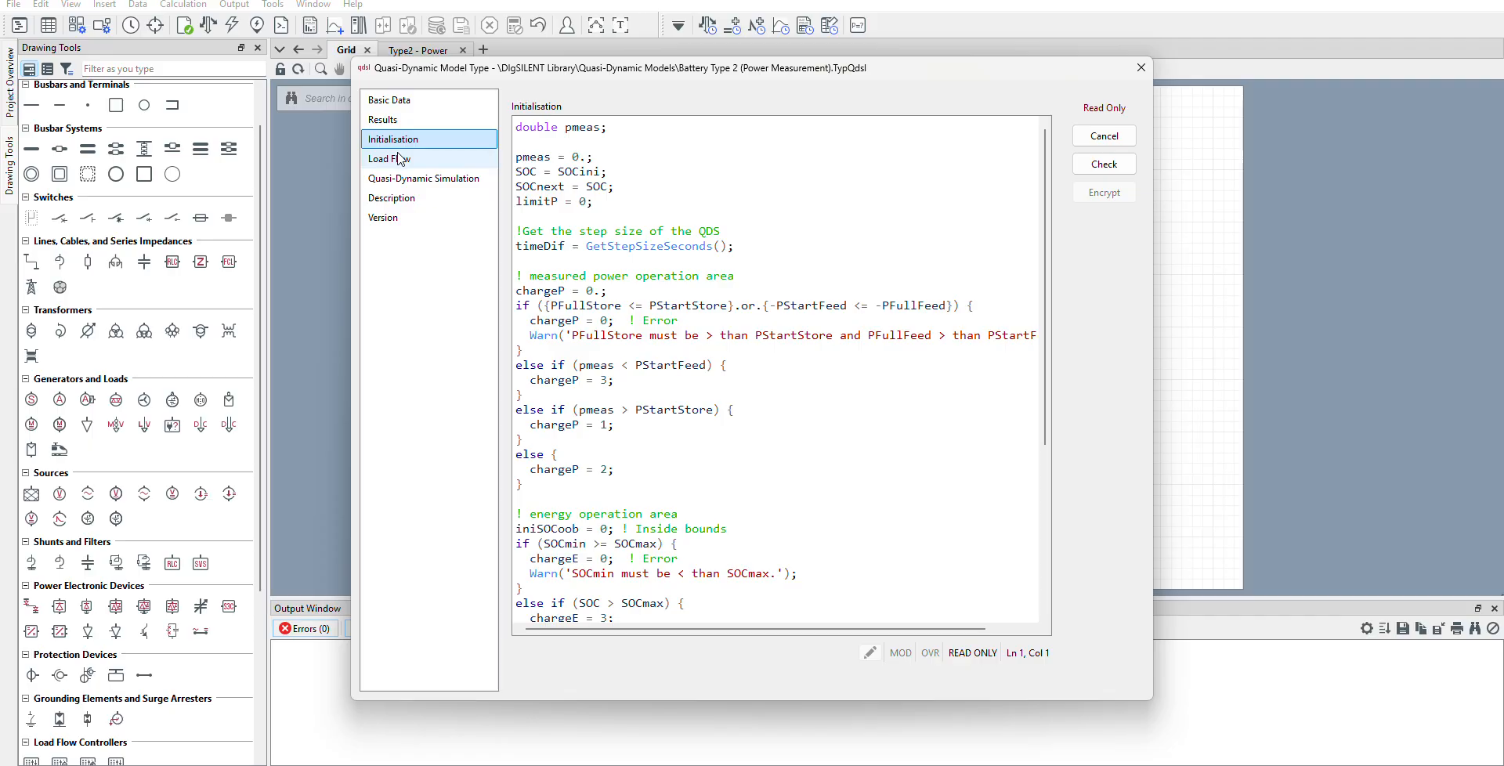
pyautogui.click(390, 159)
pyautogui.scroll(-6, 753, 478)
pyautogui.scroll(-2, 752, 478)
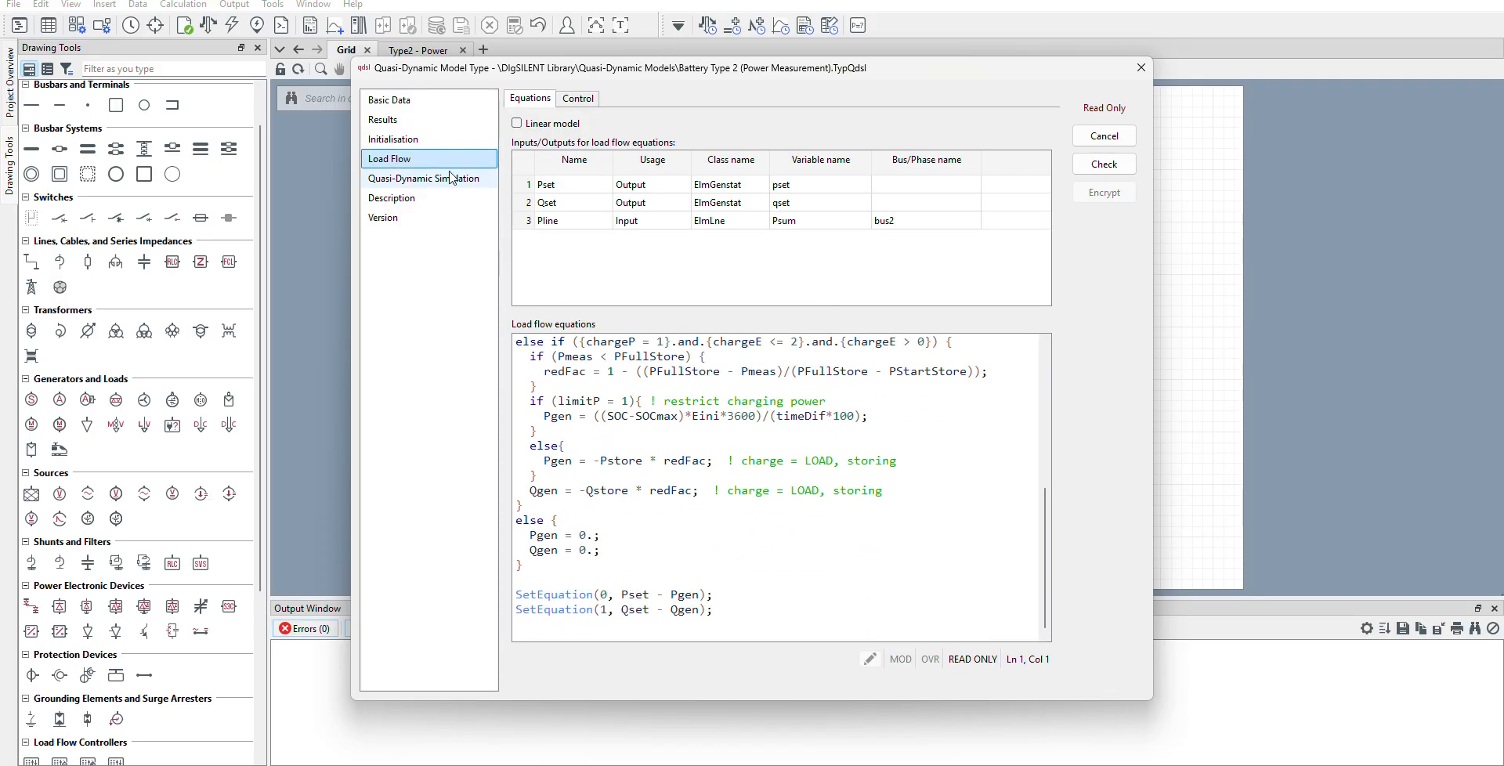
pyautogui.click(423, 139)
pyautogui.scroll(-3, 603, 208)
pyautogui.scroll(-2, 603, 208)
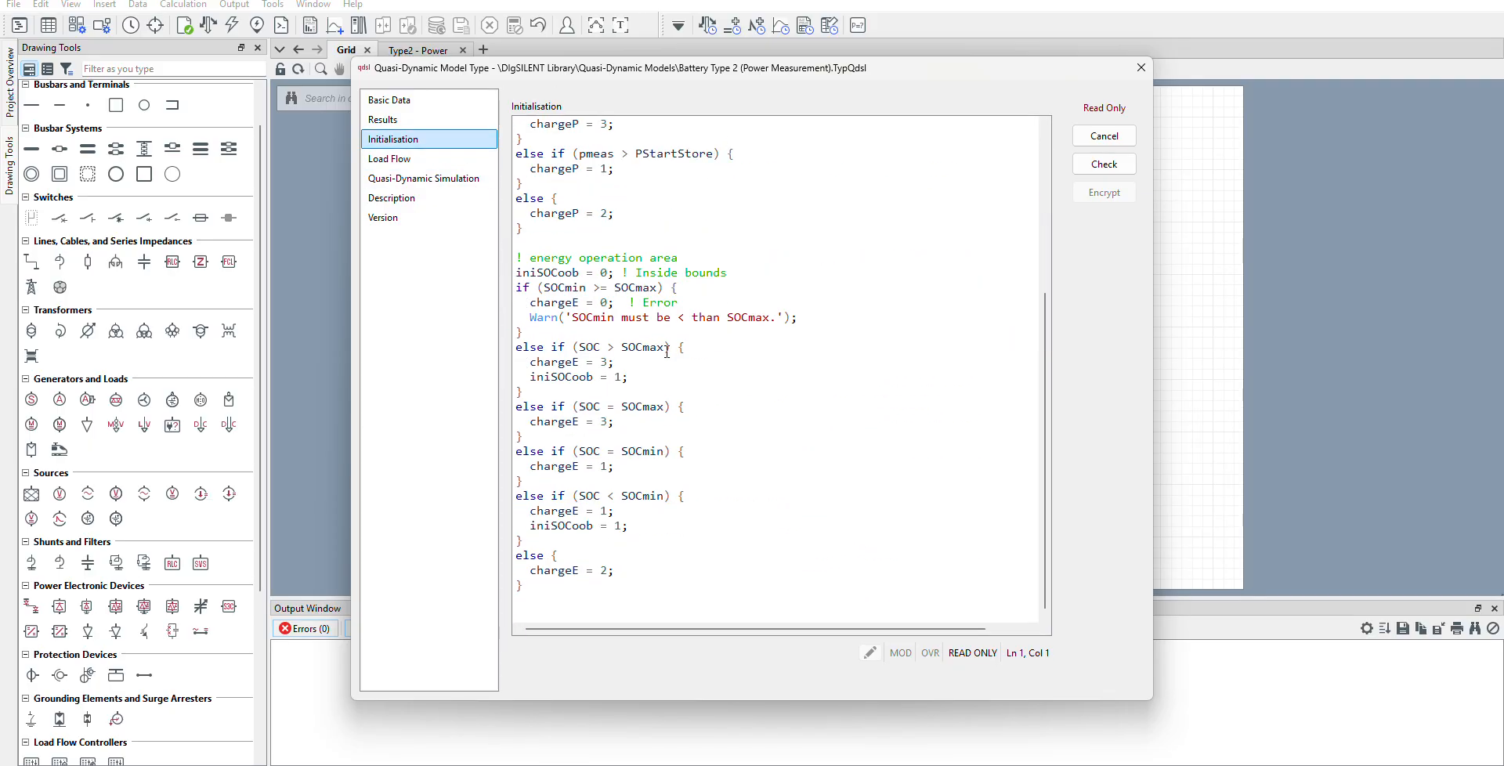
pyautogui.click(392, 198)
pyautogui.press('Up')
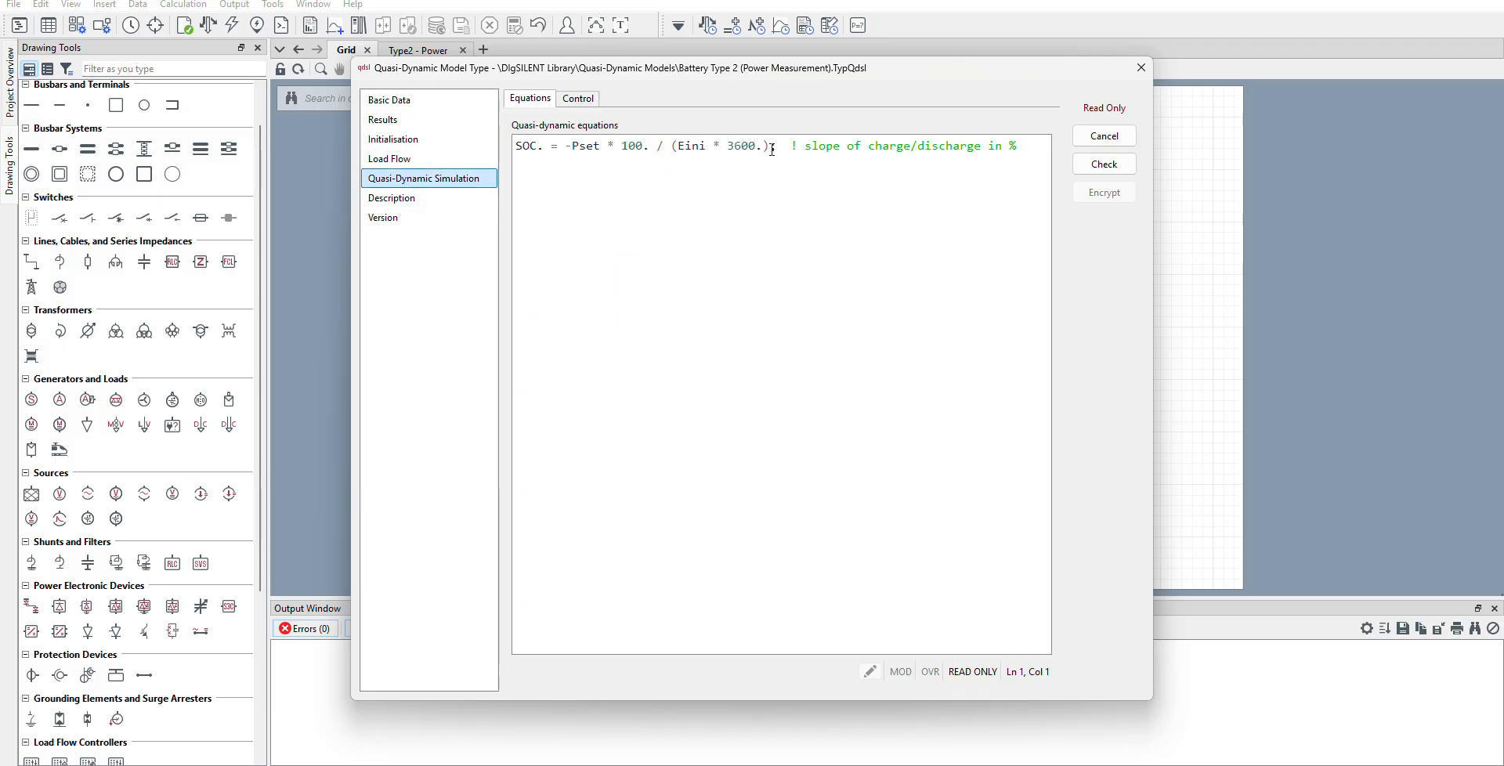
pyautogui.click(392, 100)
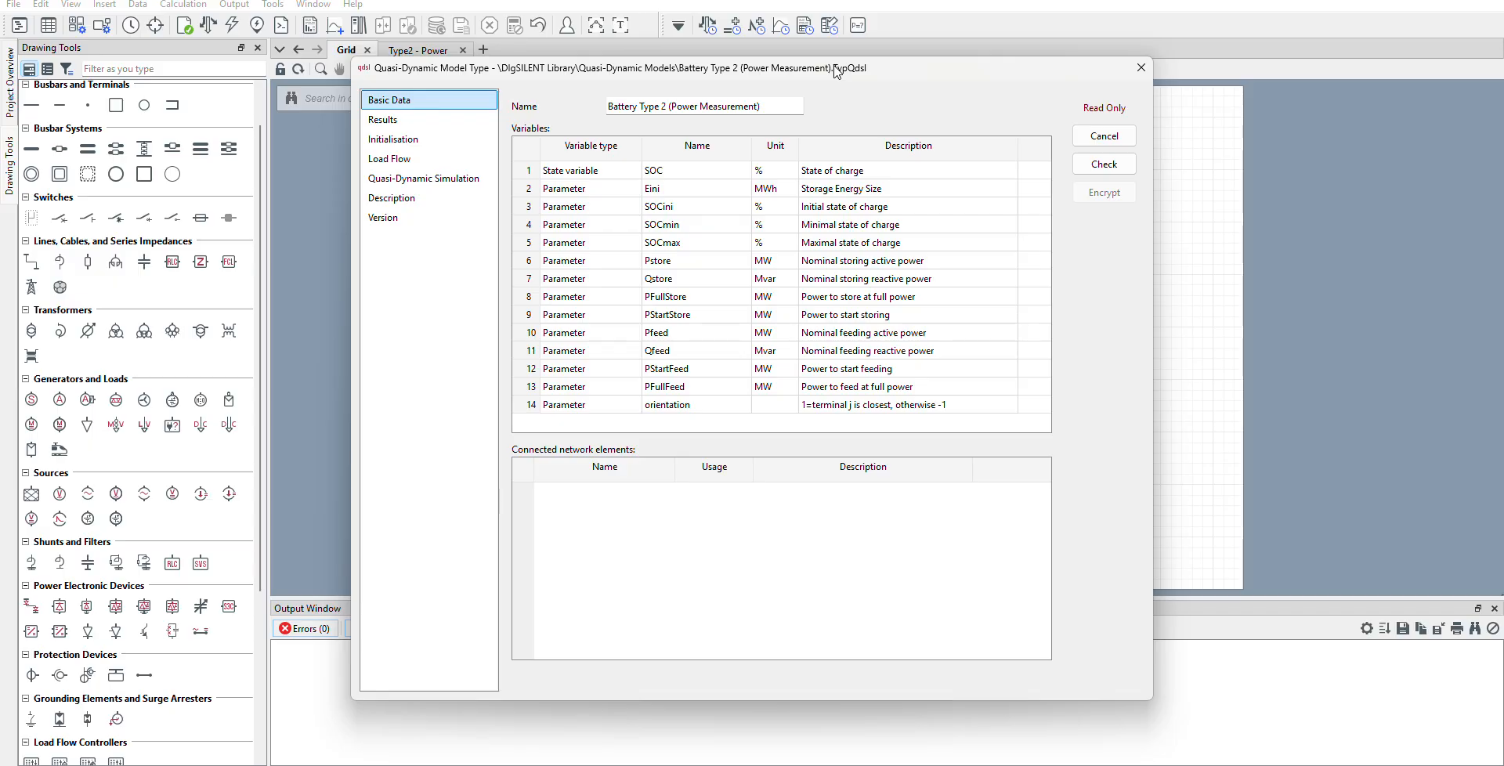
pyautogui.click(1131, 139)
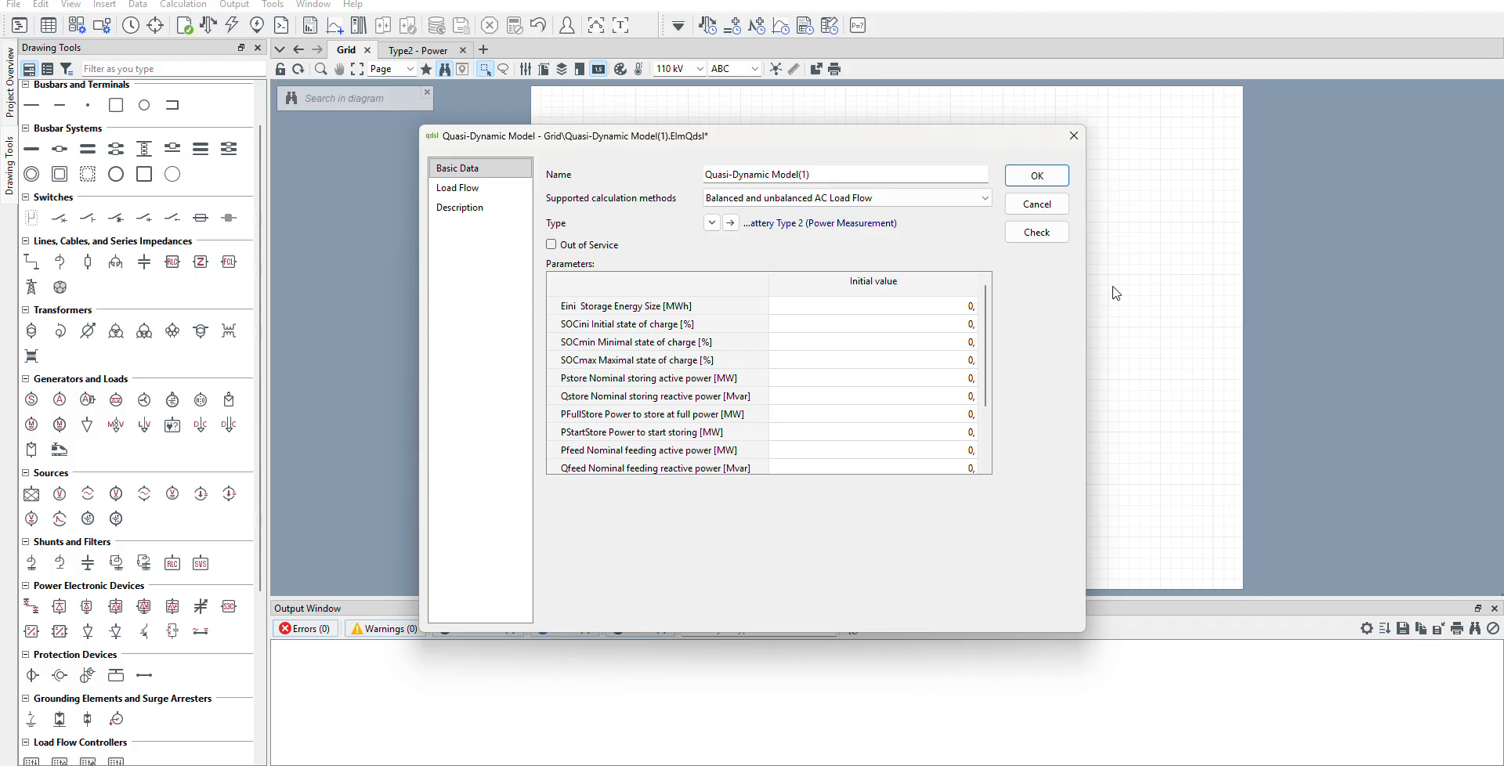
# Set the battery model's storage energy size (Eini) to 0,1 MWh and its initial state of charge (SOCini) to 50 %.
pyautogui.moveTo(950, 140); pyautogui.dragTo(597, 143)
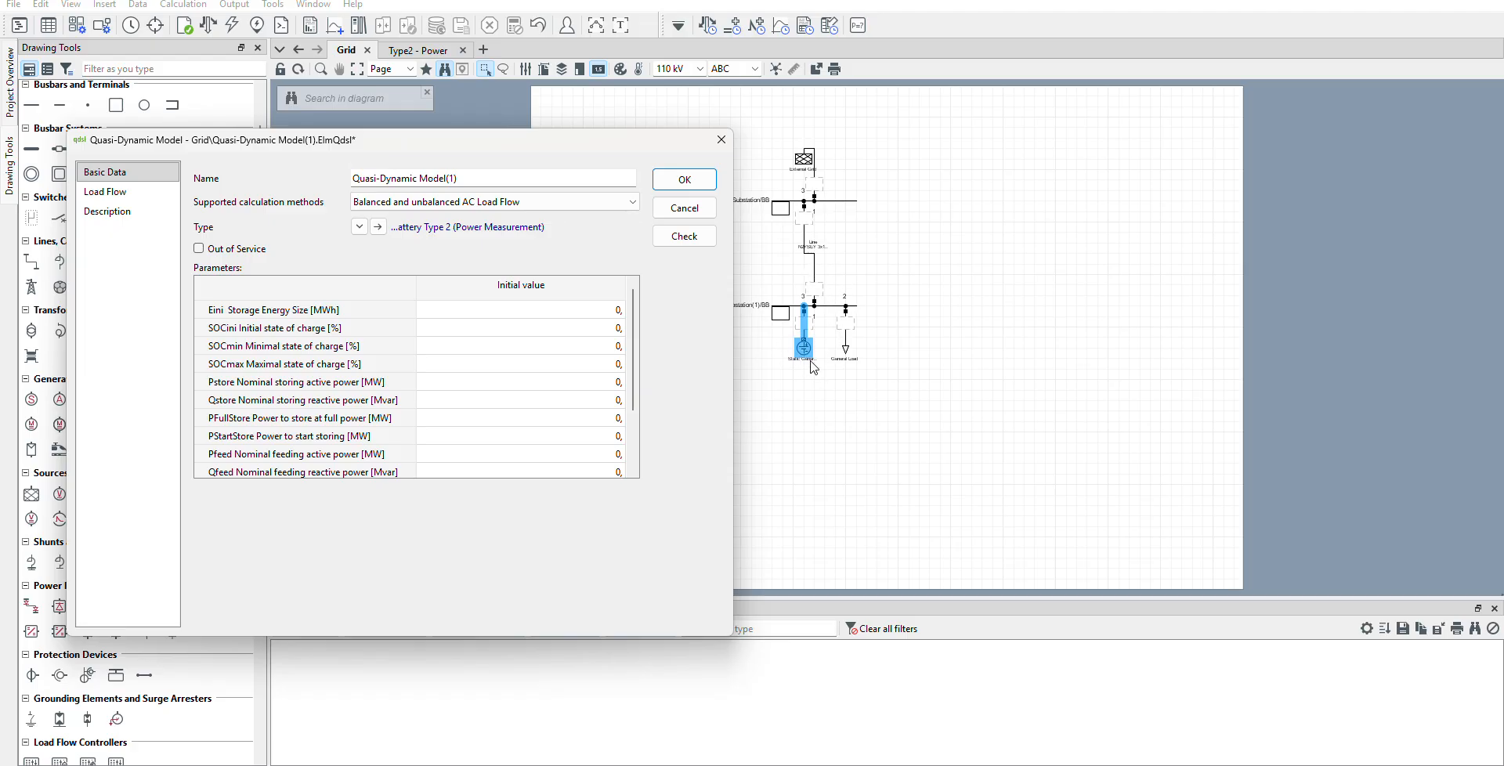
pyautogui.moveTo(611, 152); pyautogui.dragTo(732, 151)
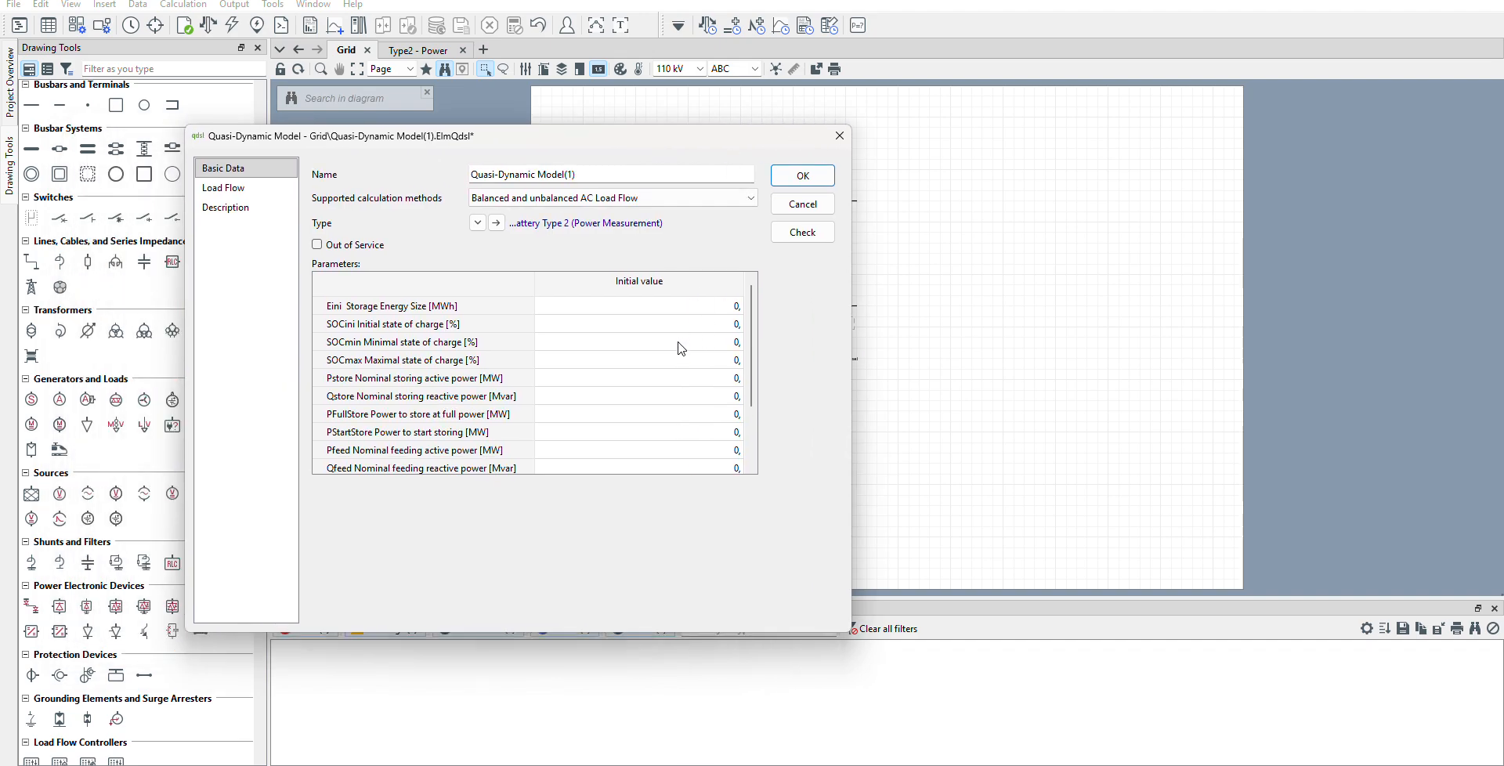
pyautogui.scroll(-1, 673, 352)
pyautogui.scroll(1, 666, 384)
pyautogui.click(700, 309)
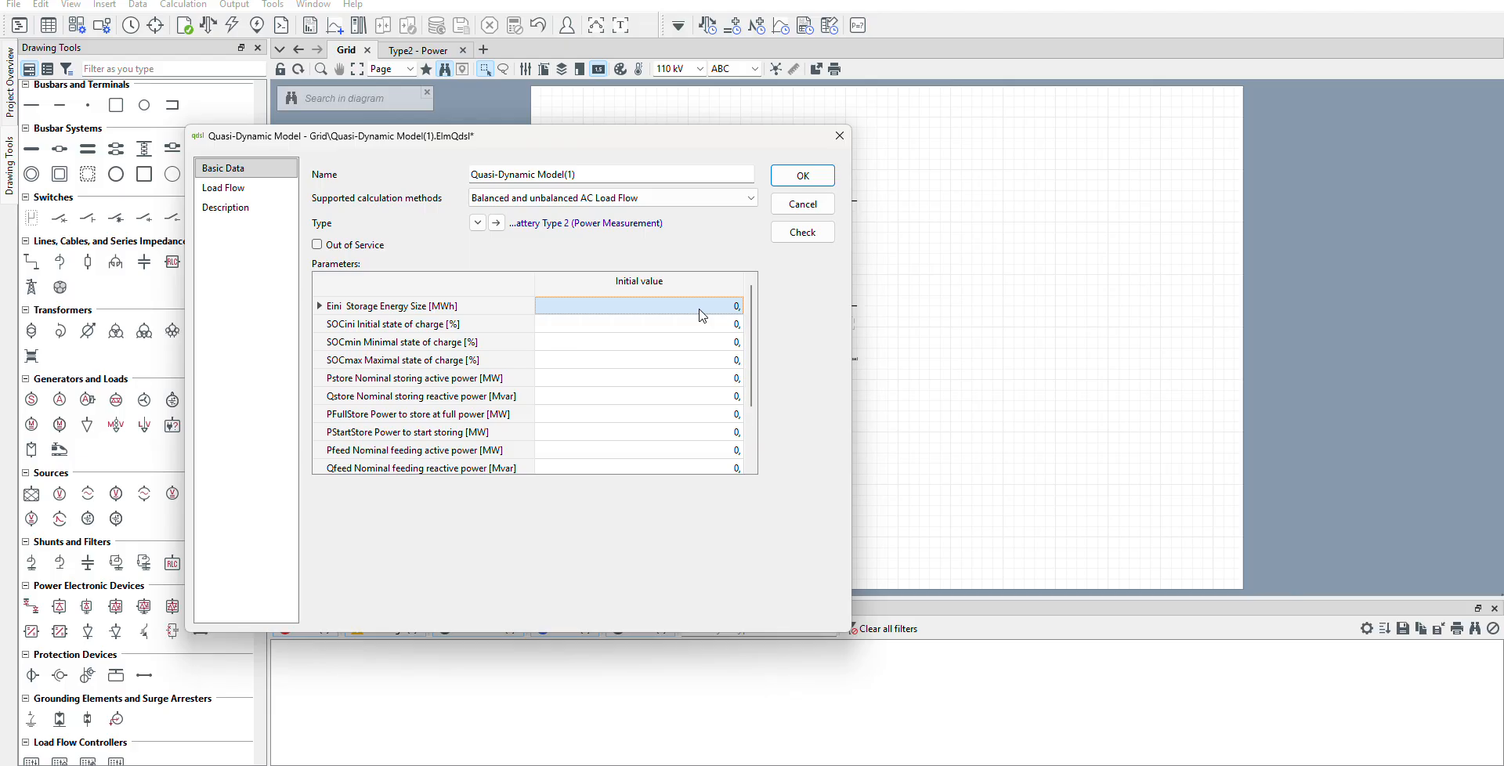
pyautogui.click(702, 310)
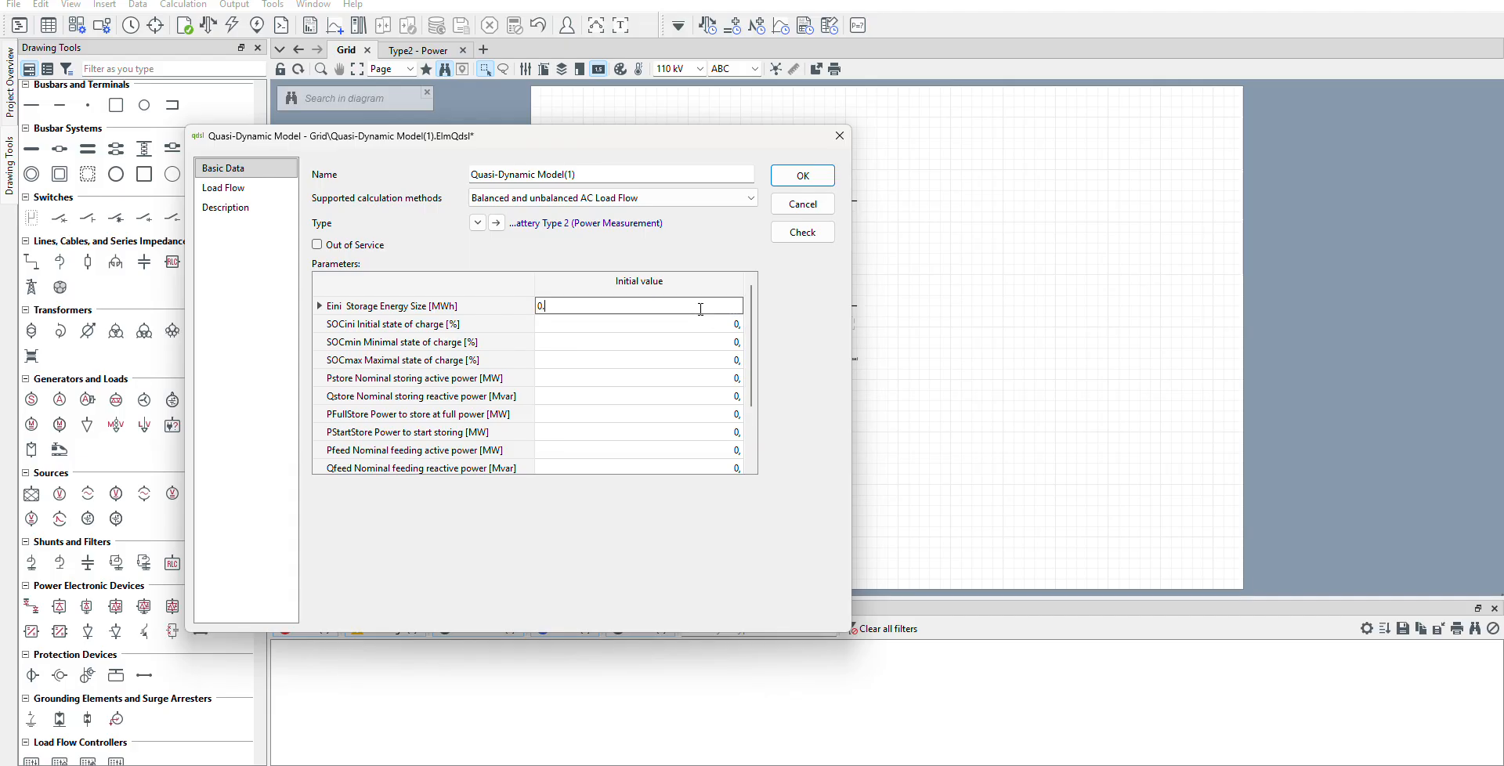
pyautogui.write('0.1')
pyautogui.press('Return')
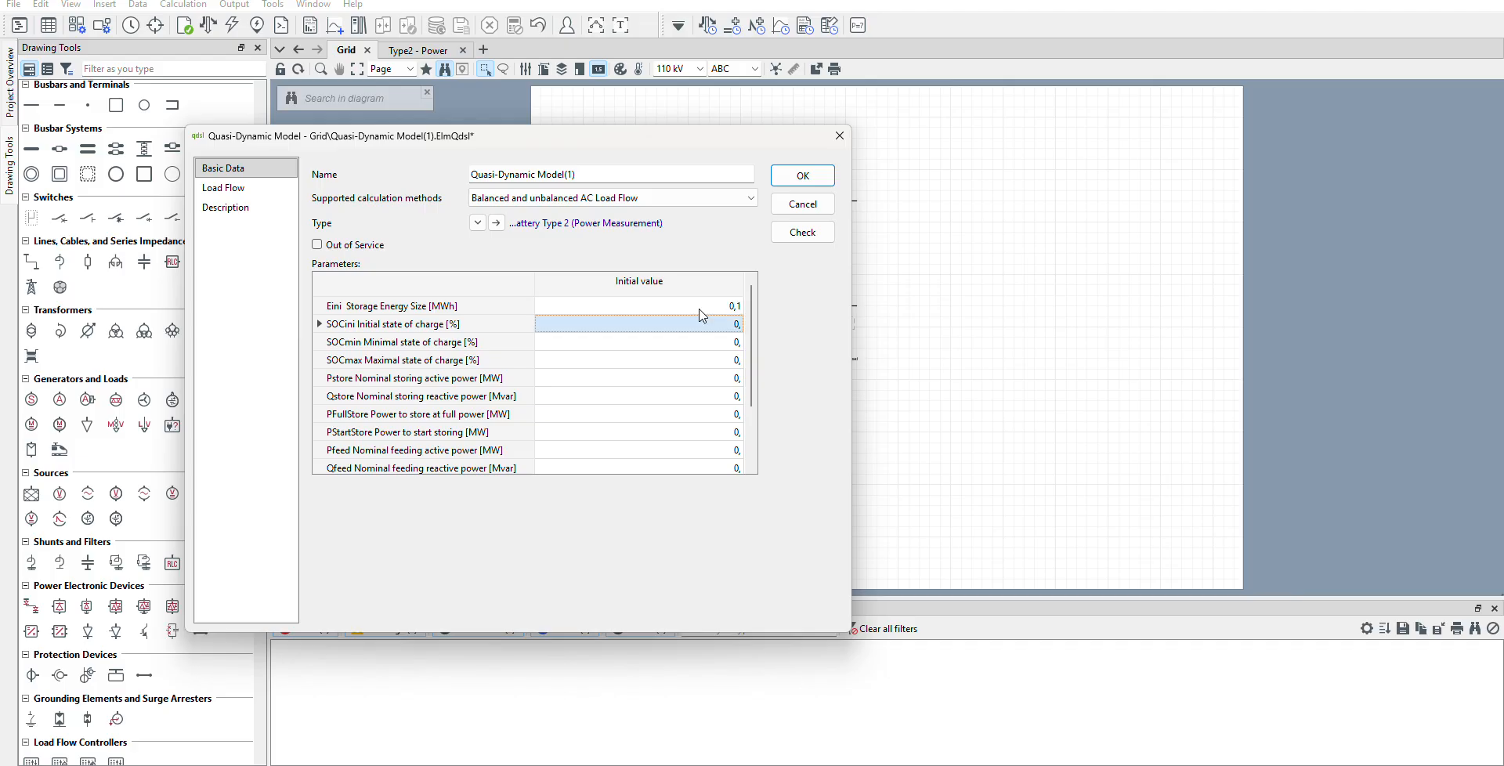
pyautogui.write('50')
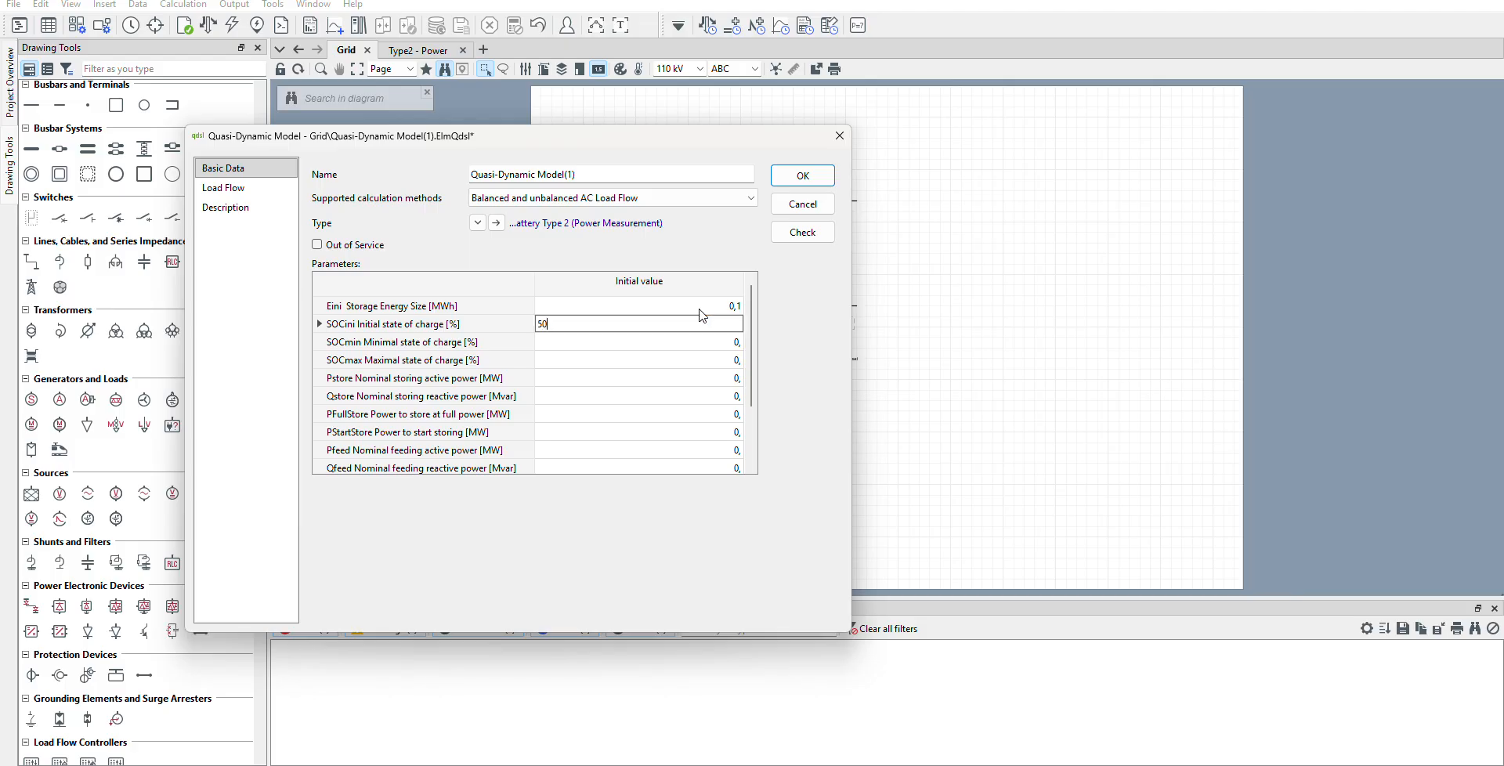
pyautogui.press('Return')
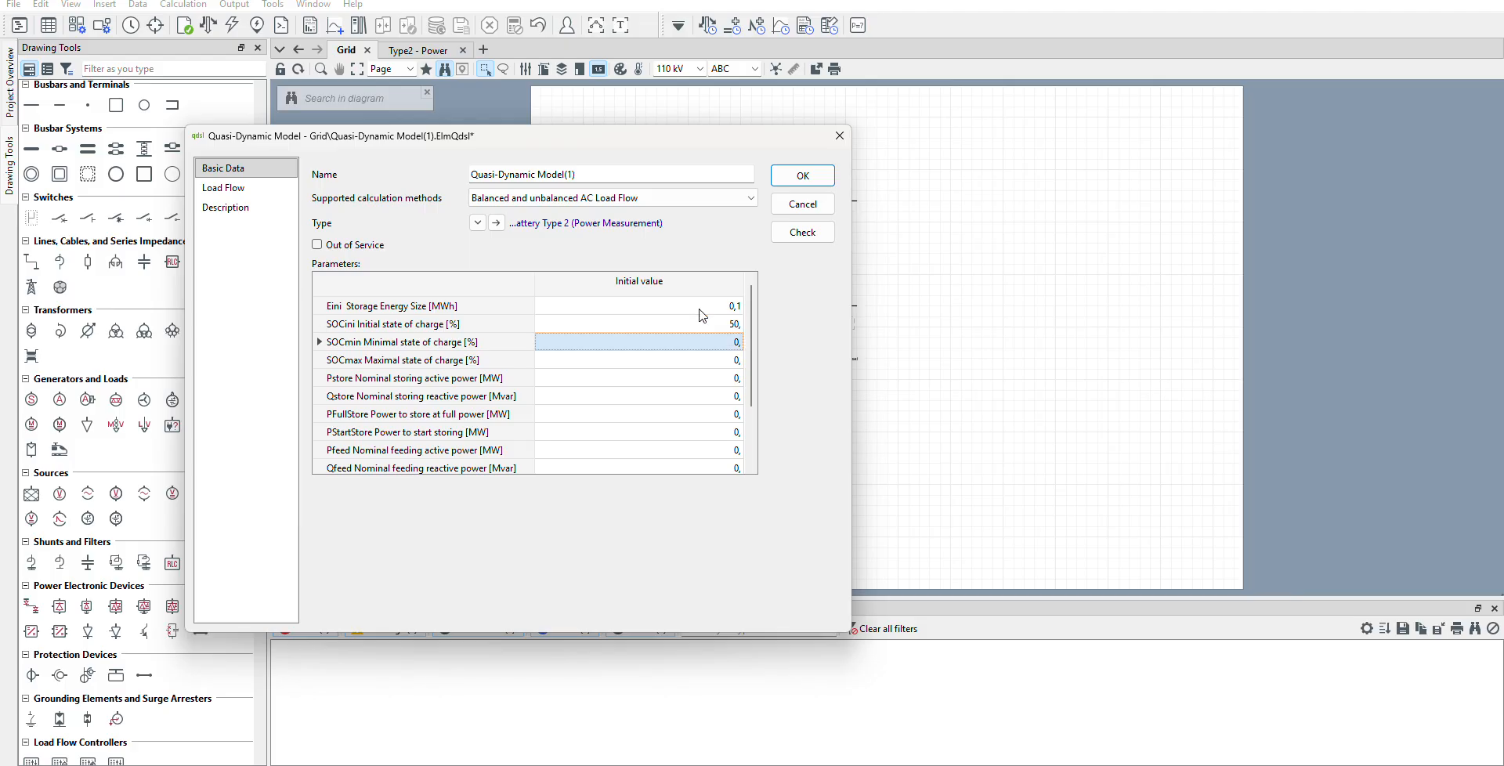
# Set the battery model's minimal state of charge (SOCmin) to 10 % and maximal state of charge (SOCmax) to 90 %.
pyautogui.write('10')
pyautogui.press('Return')
pyautogui.write('9')
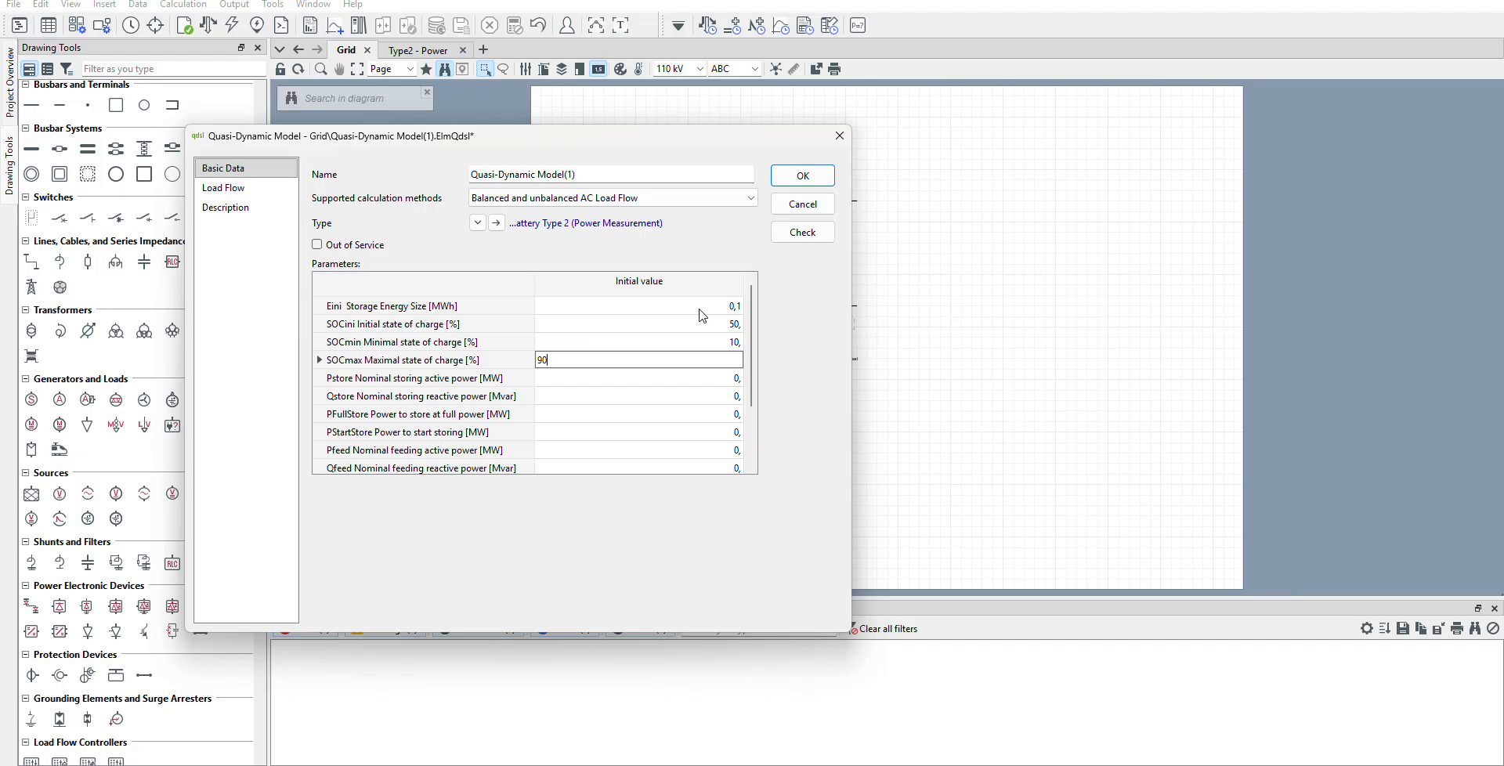
pyautogui.write('0')
pyautogui.press('Return')
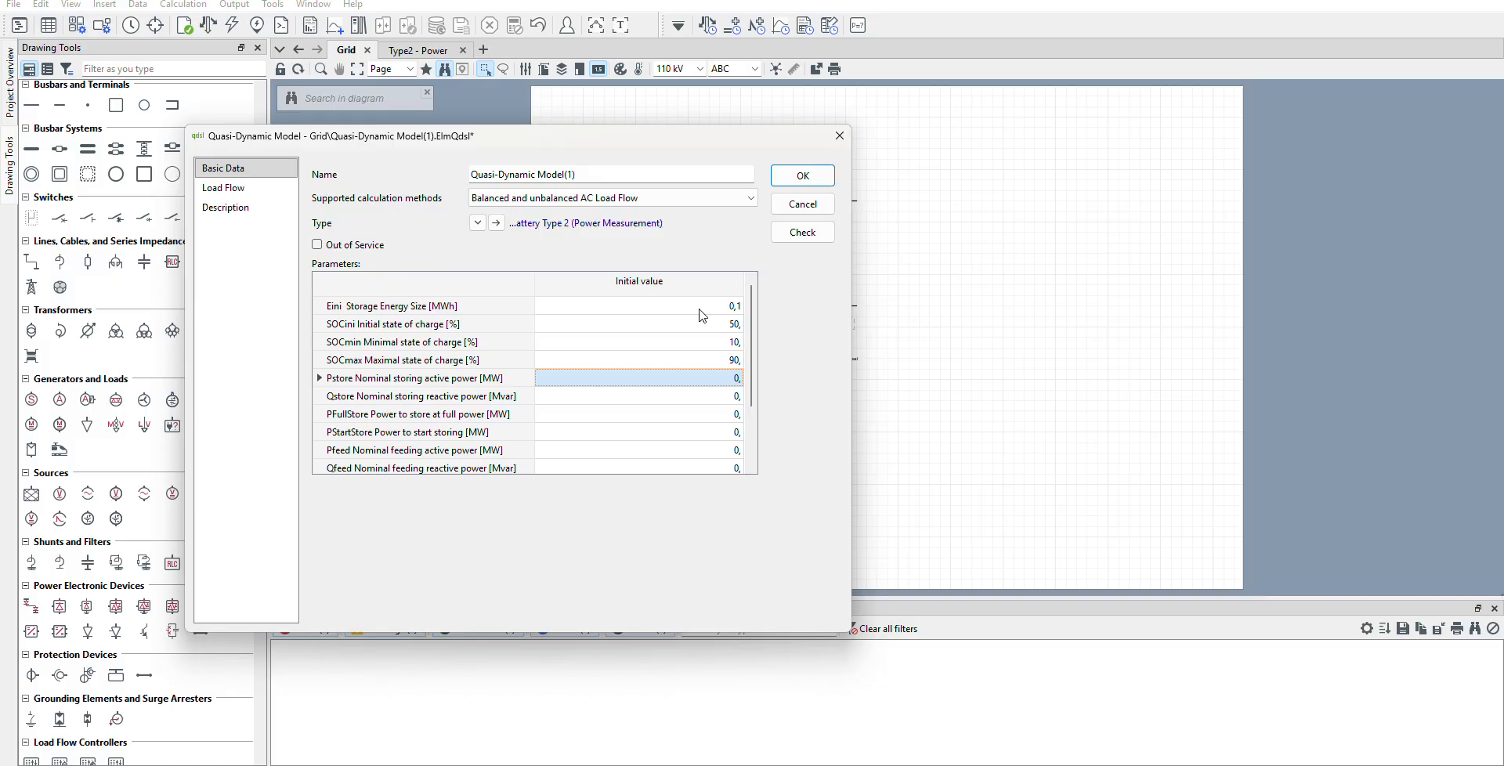
# Set the nominal storing active power (Pstore) to 0,005 MW and storing reactive power (Qstore) to 0,001 Mvar.
pyautogui.write('0.005')
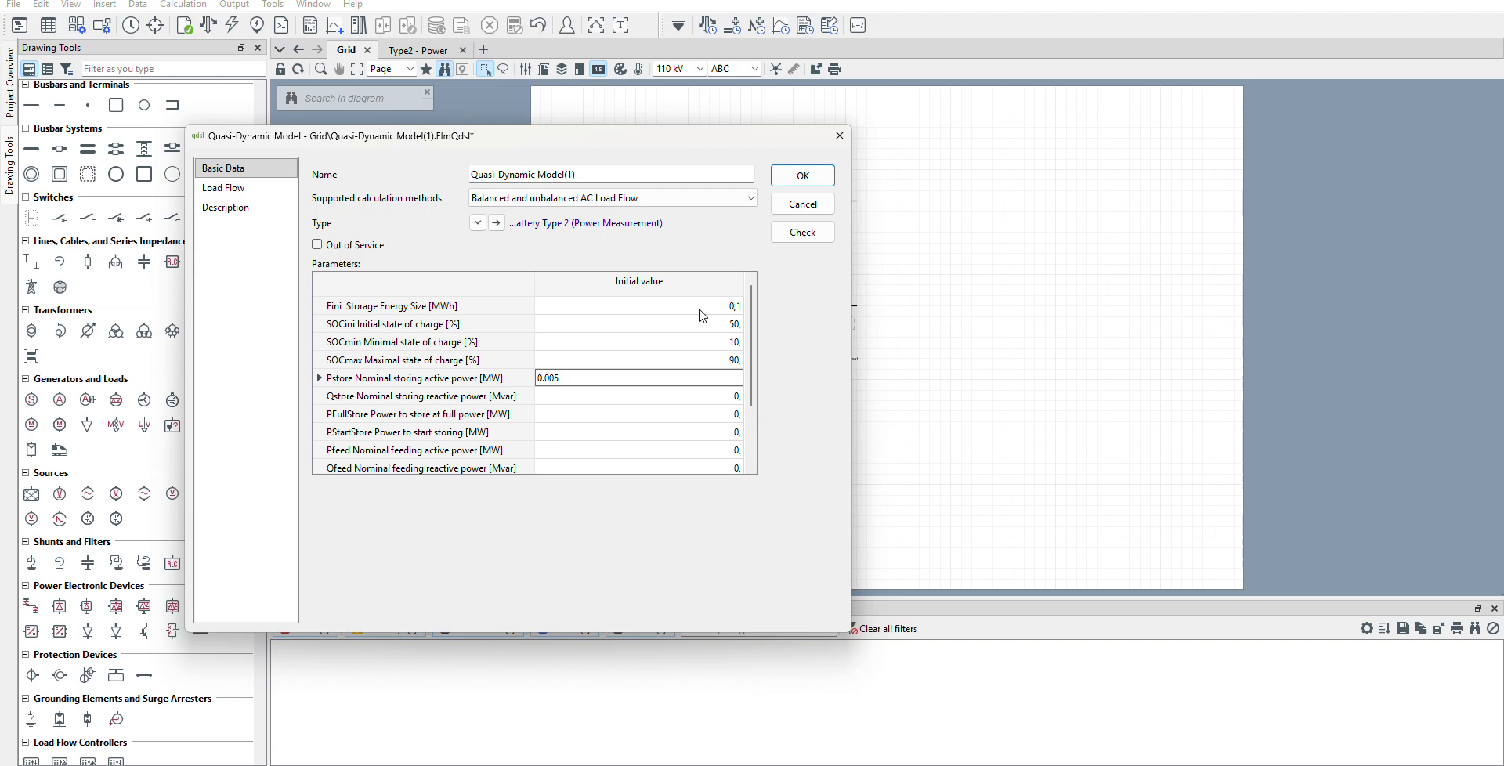
pyautogui.press('Return')
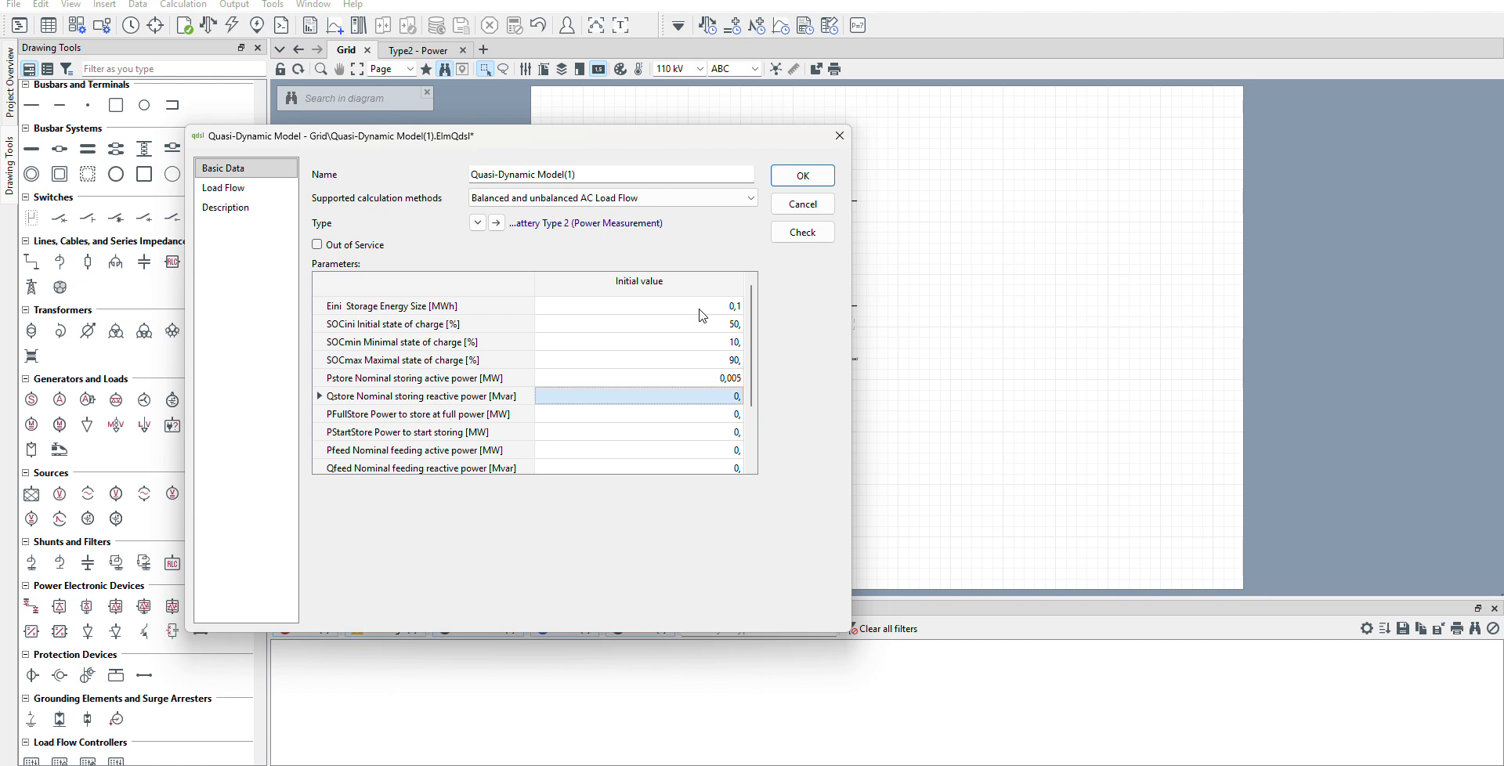
pyautogui.write('0.001')
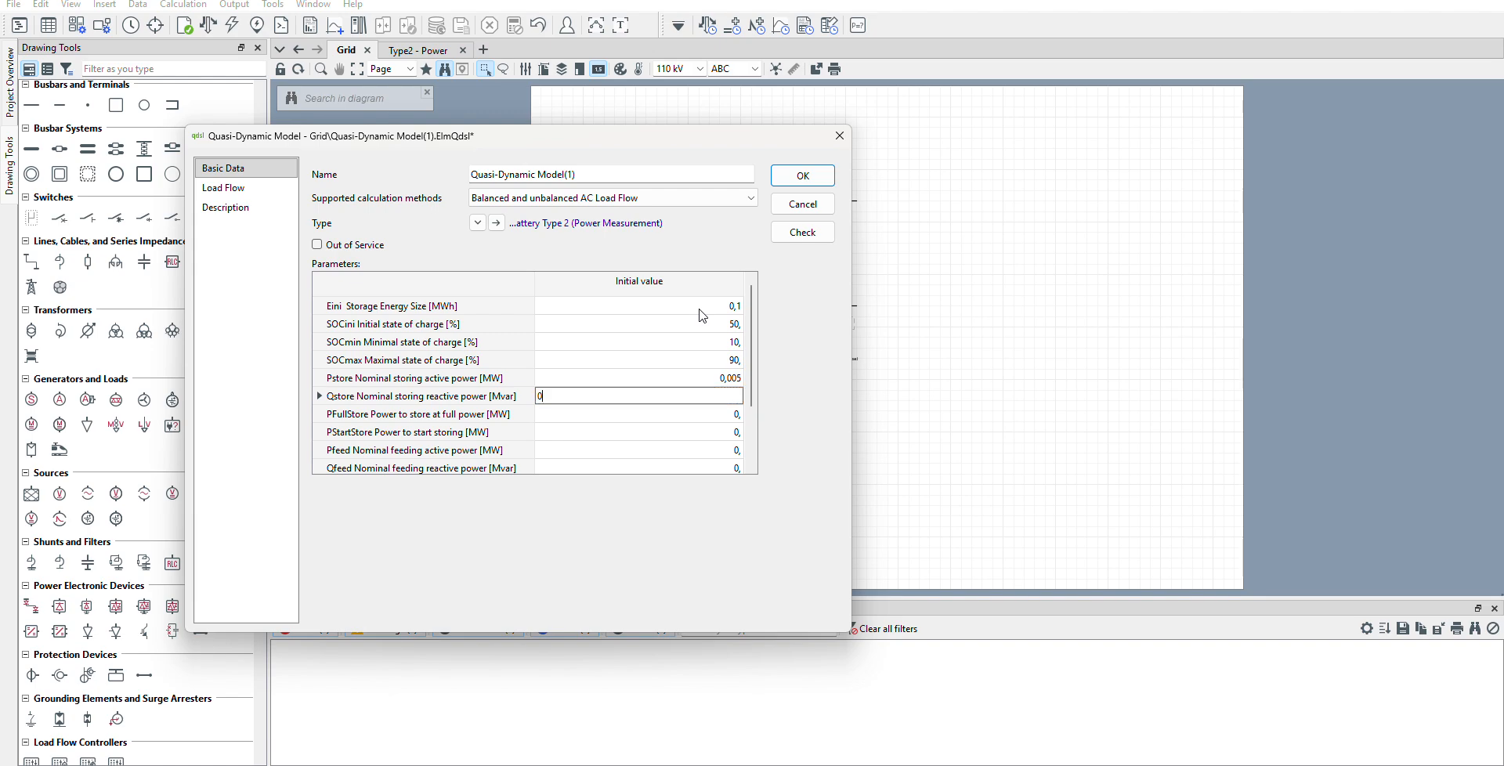
pyautogui.press('Return')
# Set the power to store at full power (PFullStore) to 0,015 MW and the power to start storing (PStartStore) to 0,005 MW.
pyautogui.write('015')
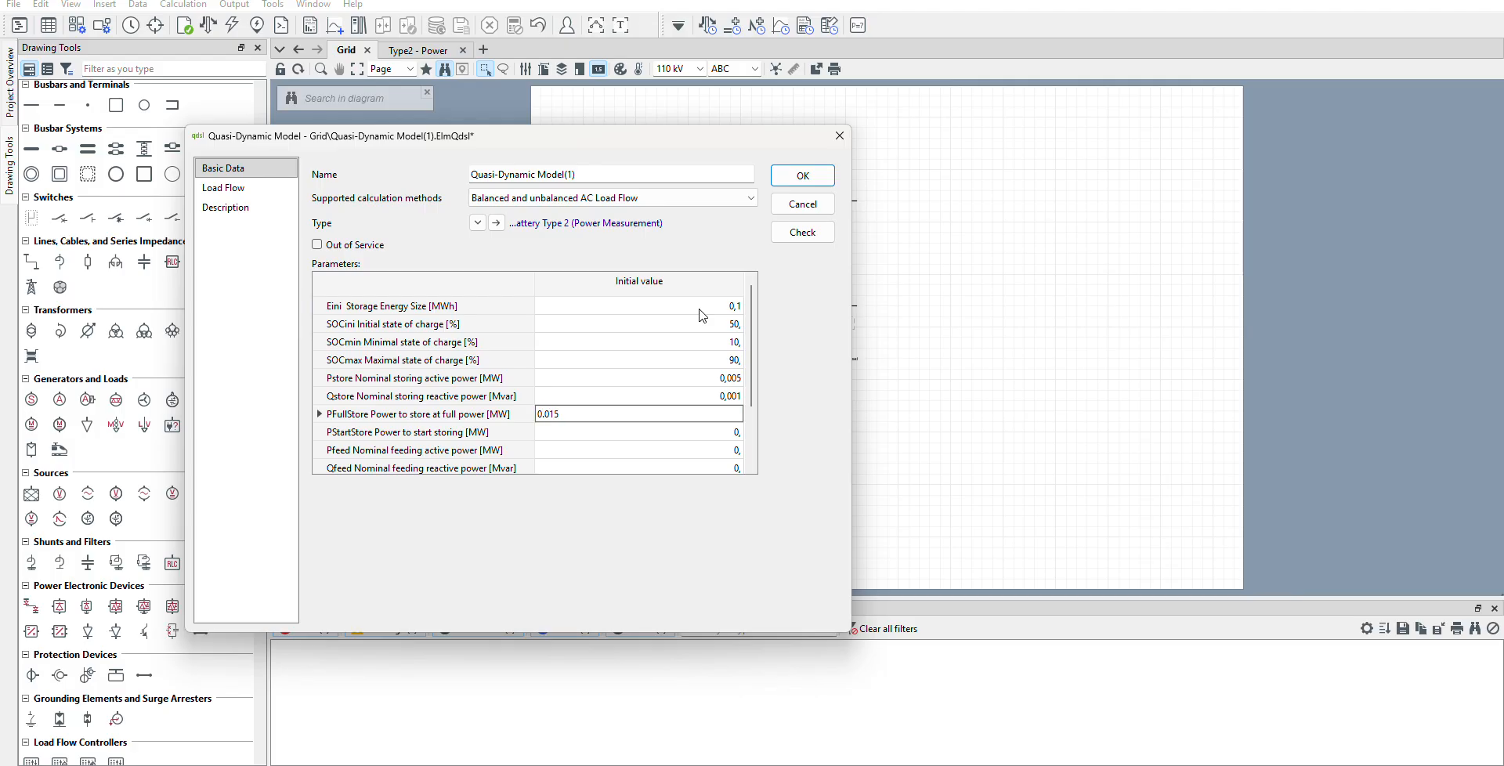
pyautogui.press('Return')
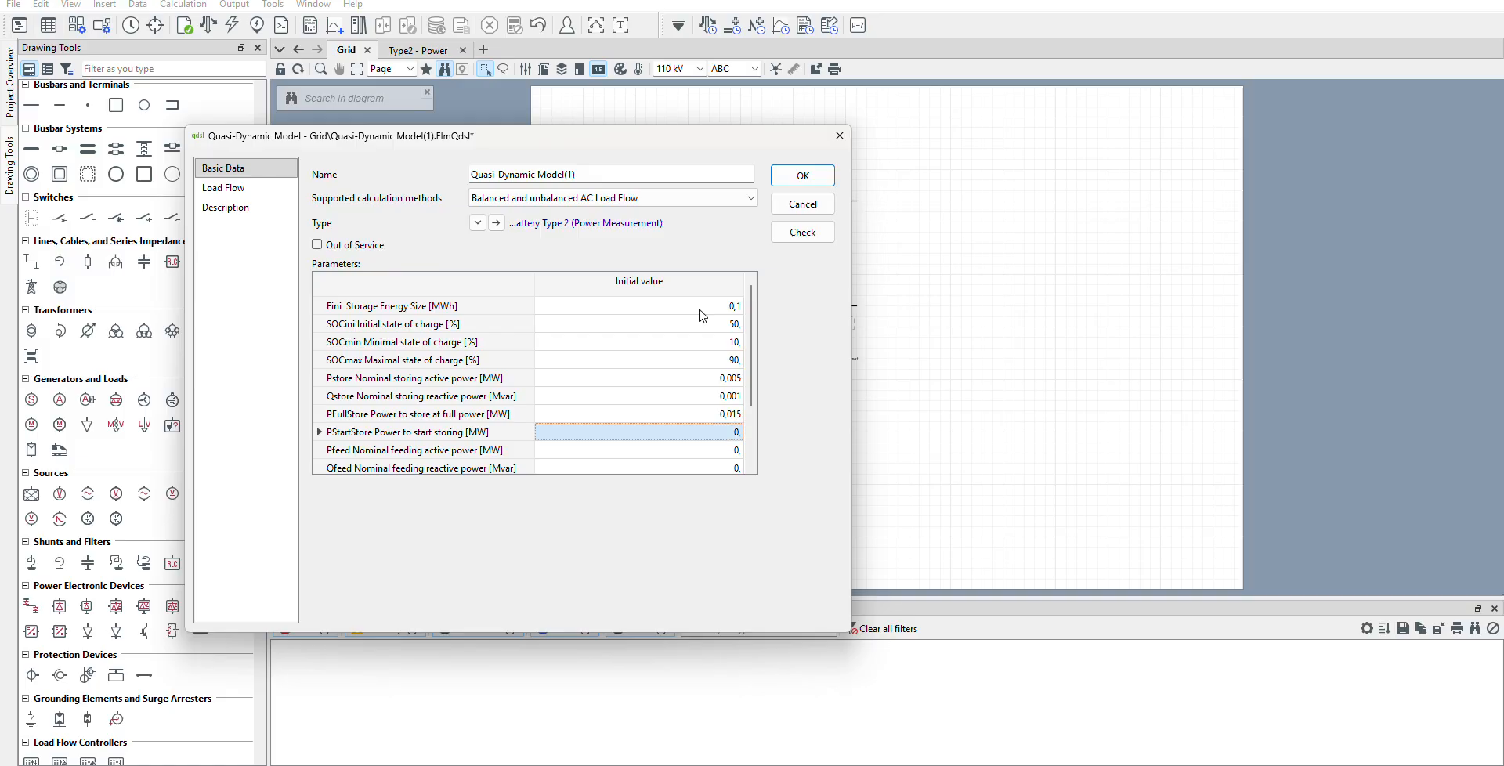
pyautogui.write('0.005')
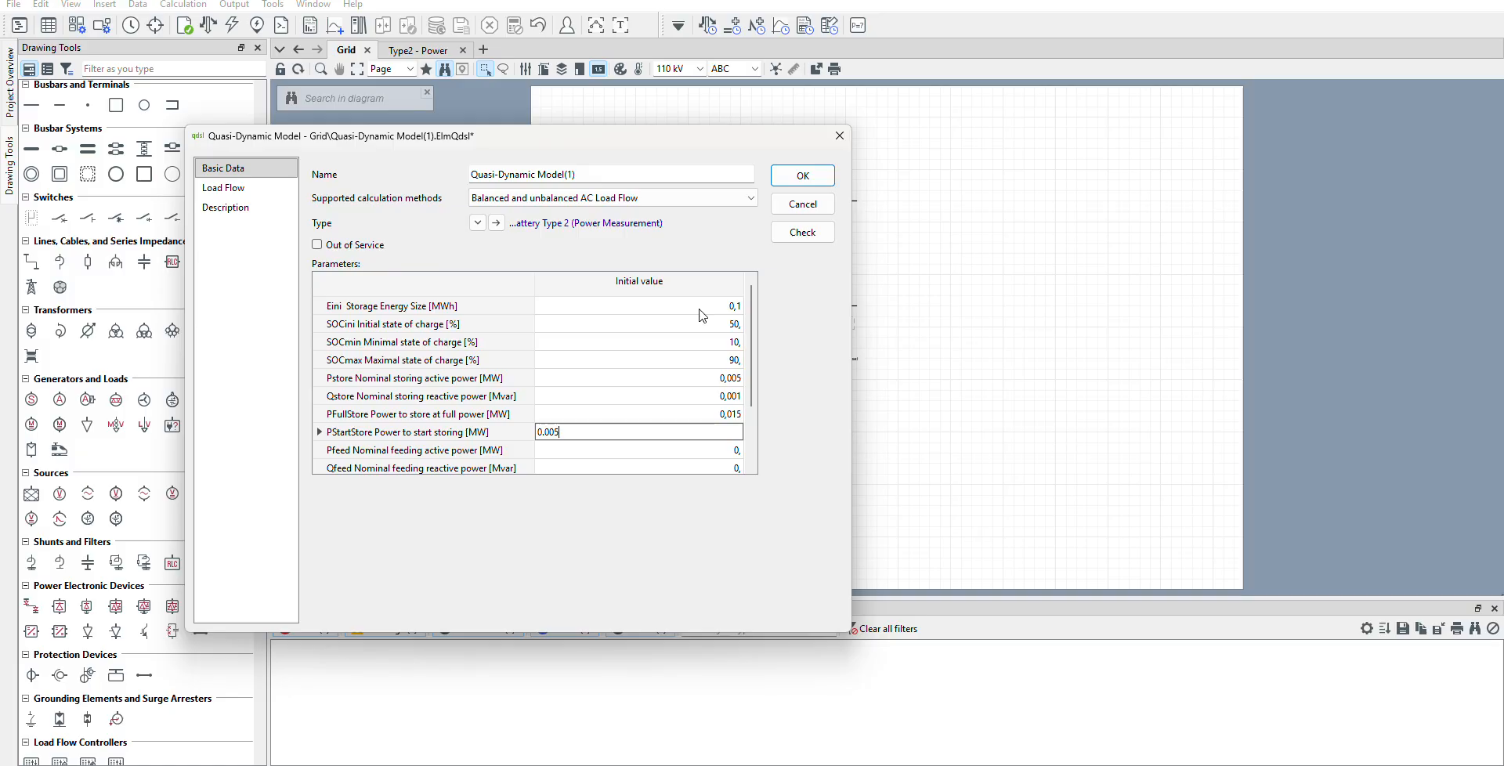
pyautogui.press('Return')
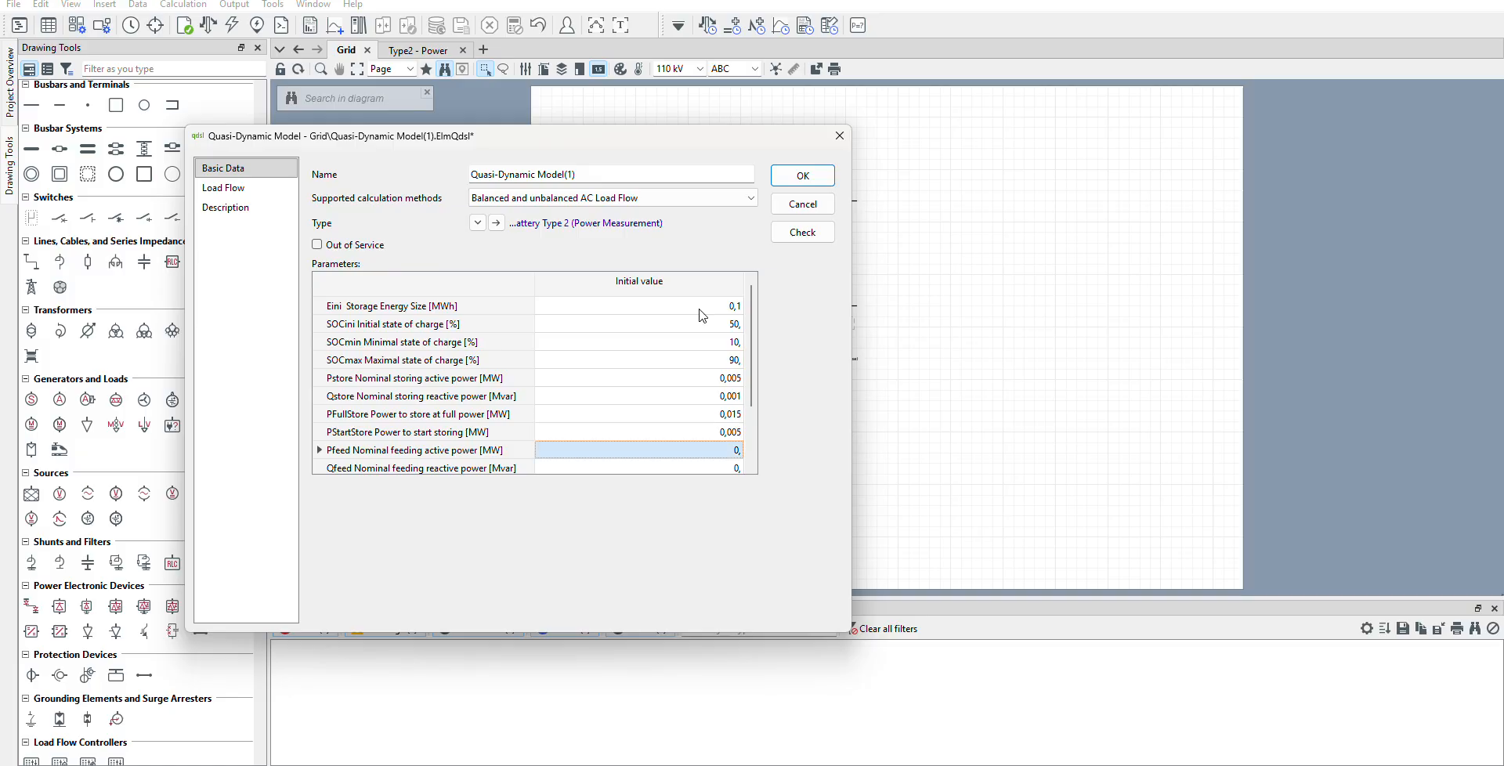
# Set the nominal feeding active power (Pfeed) to 0,004 MW and feeding reactive power (Qfeed) to 0,001 Mvar.
pyautogui.write('0.004')
pyautogui.press('Return')
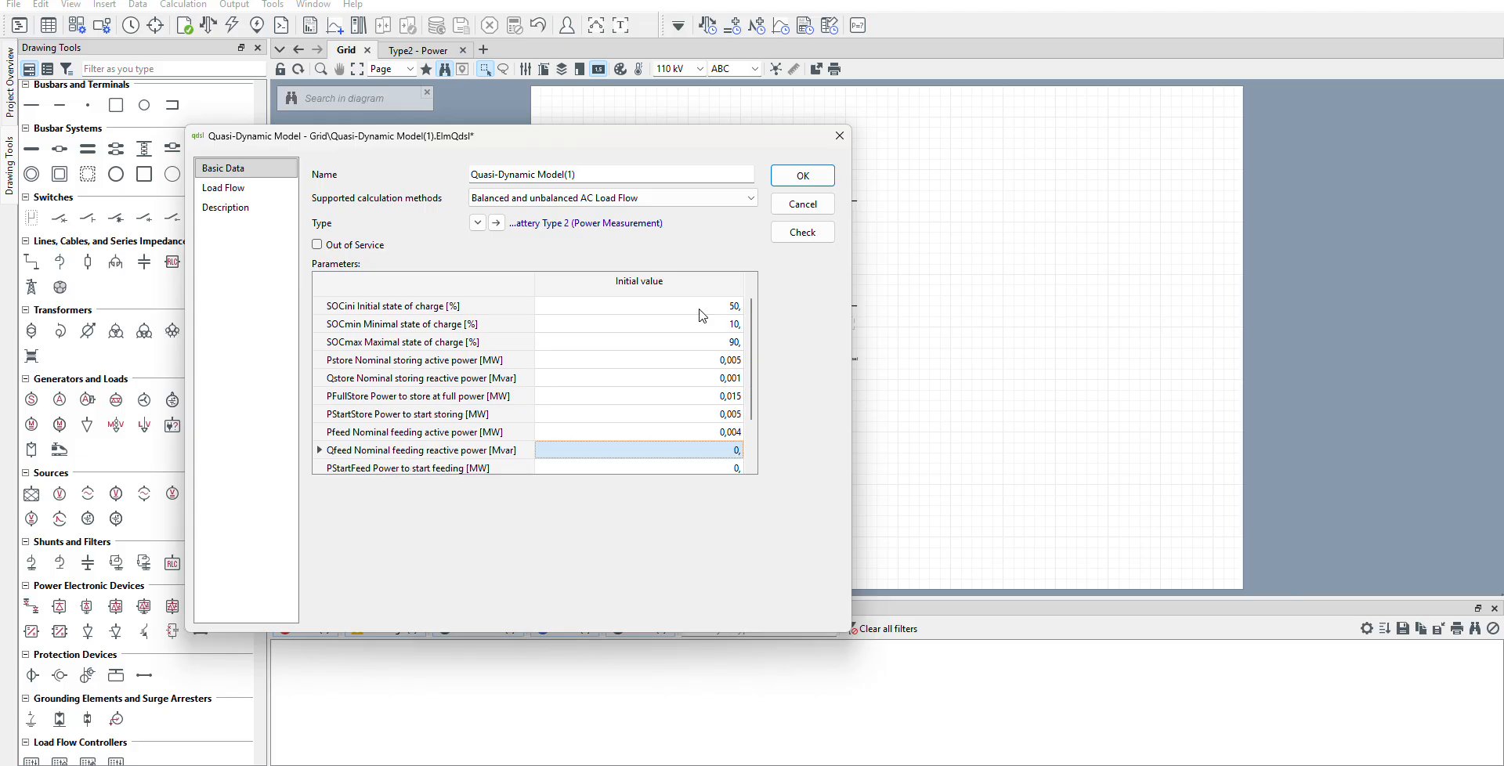
pyautogui.write('001')
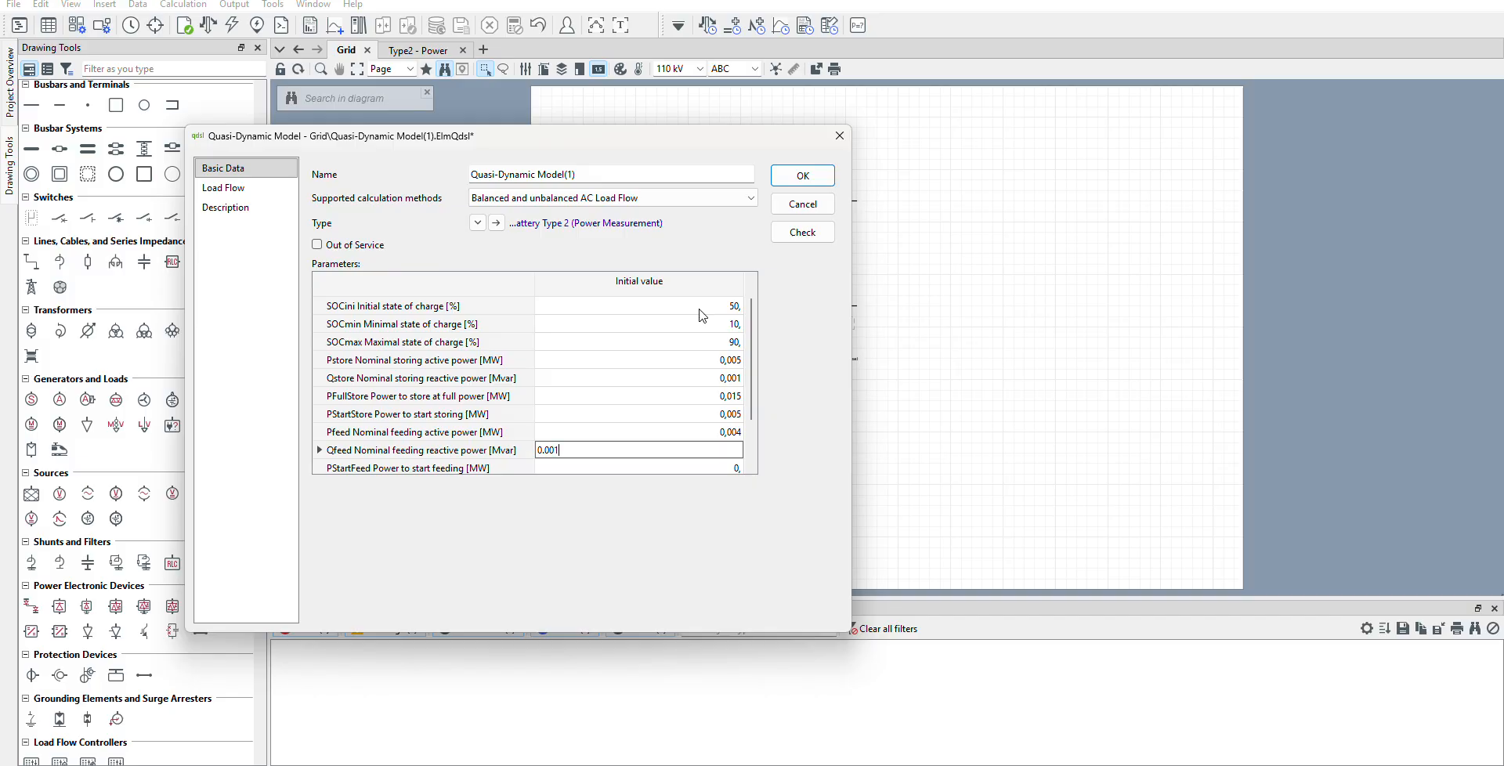
pyautogui.press('Return')
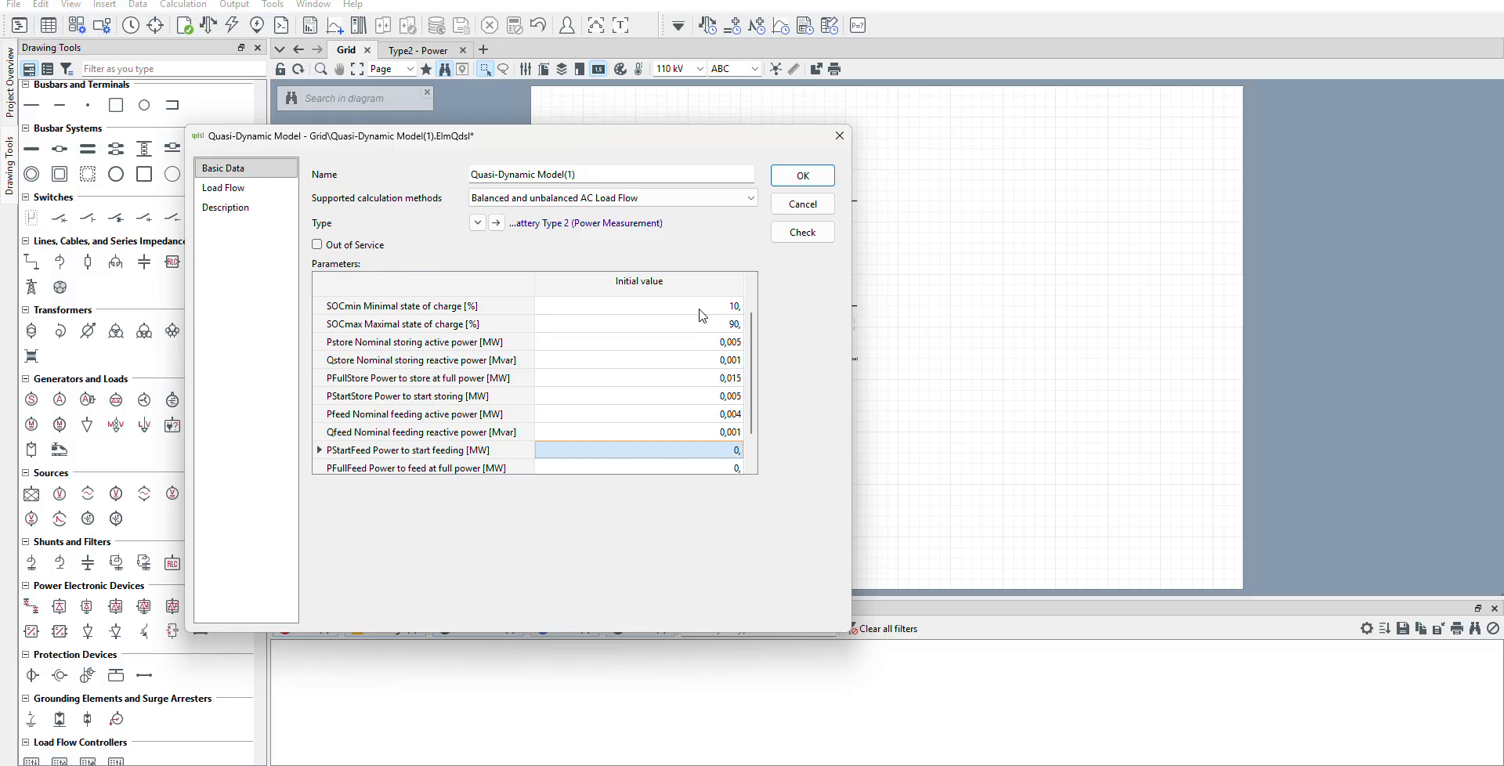
# Set the battery model's orientation parameter to 1, for terminal j being closest.
pyautogui.press('Return')
pyautogui.press('Return')
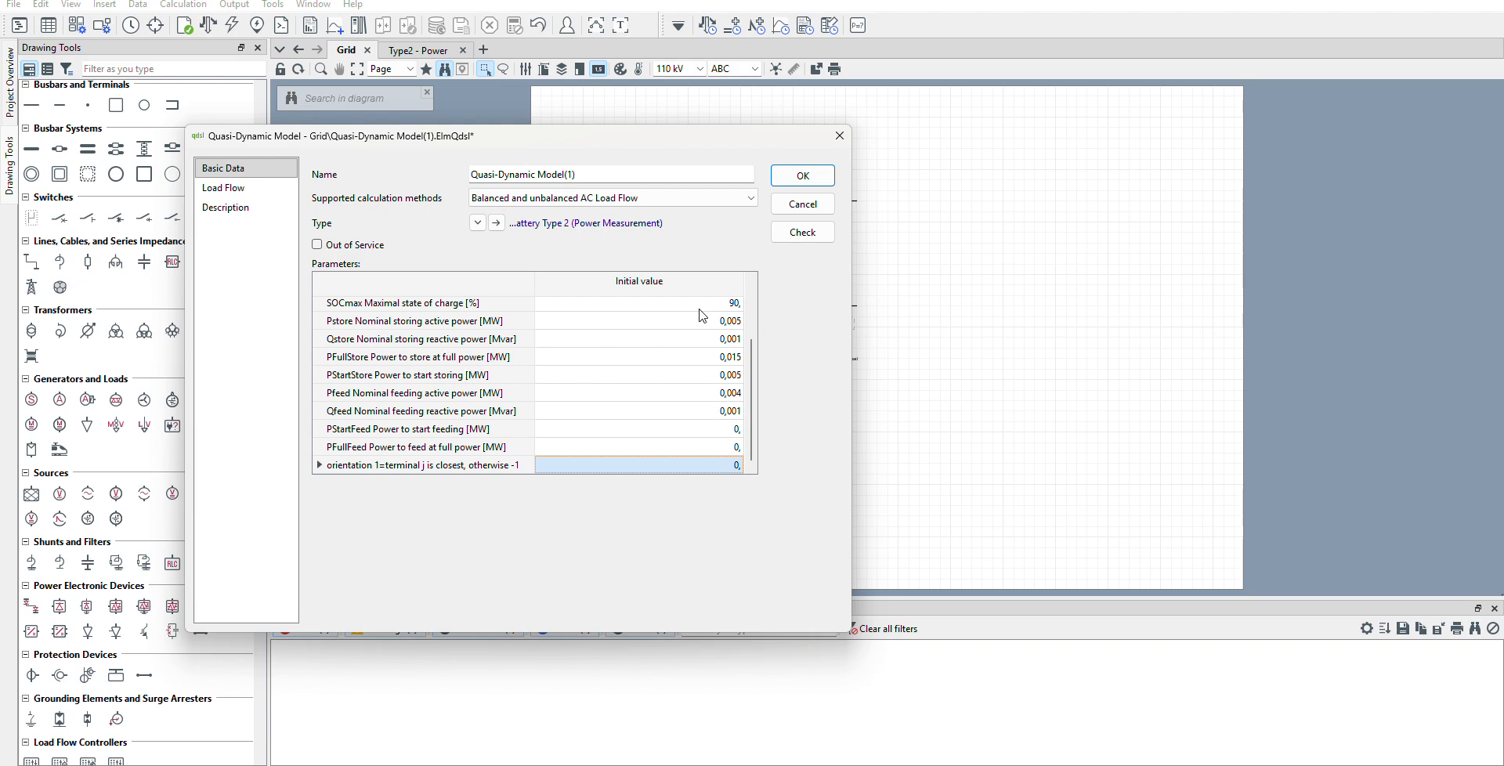
pyautogui.write('1')
# Set PStartFeed to 0,005 MW and PFullFeed to 0,015 MW, and accept the battery model's parameters.
pyautogui.press('Up')
pyautogui.press('Up')
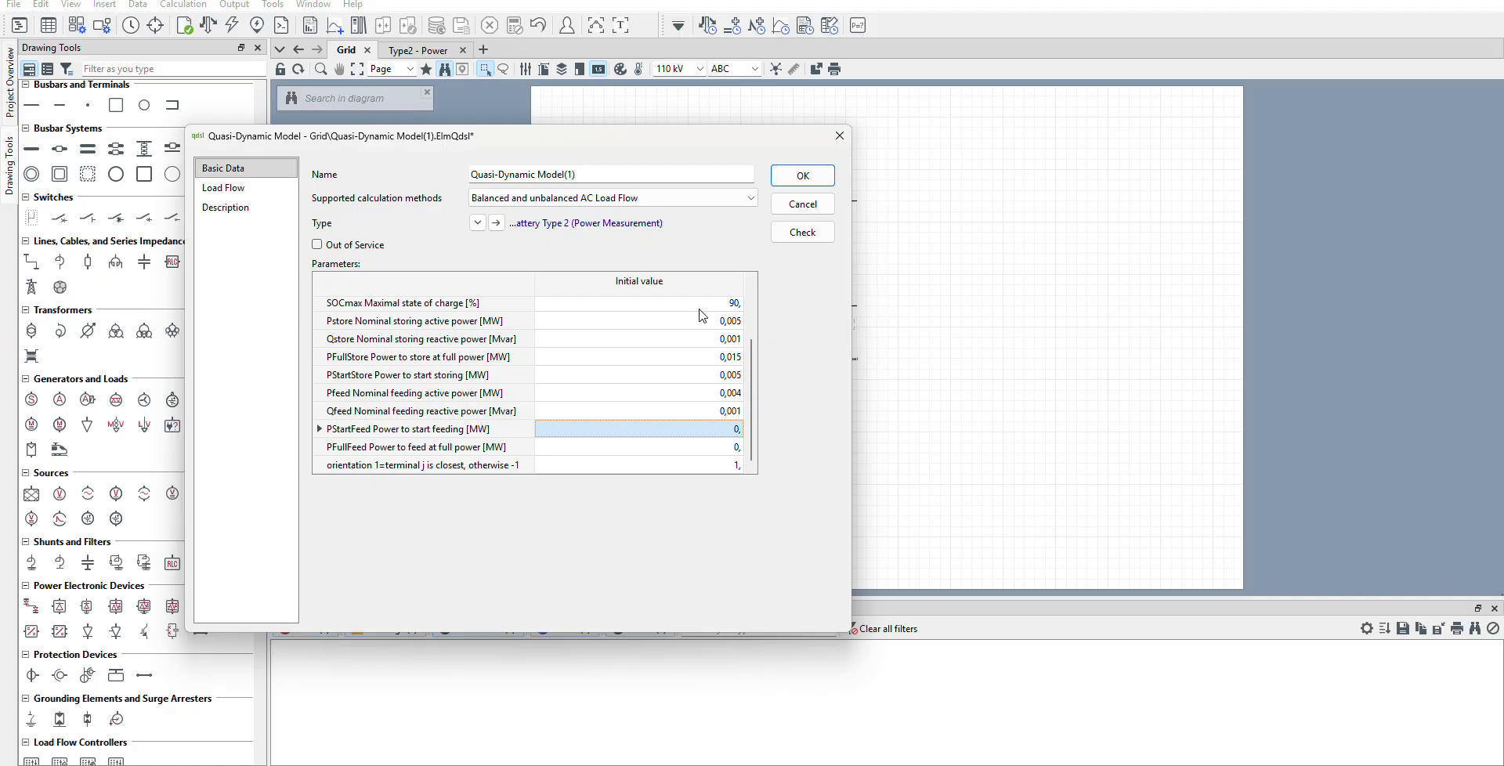
pyautogui.write('0.005')
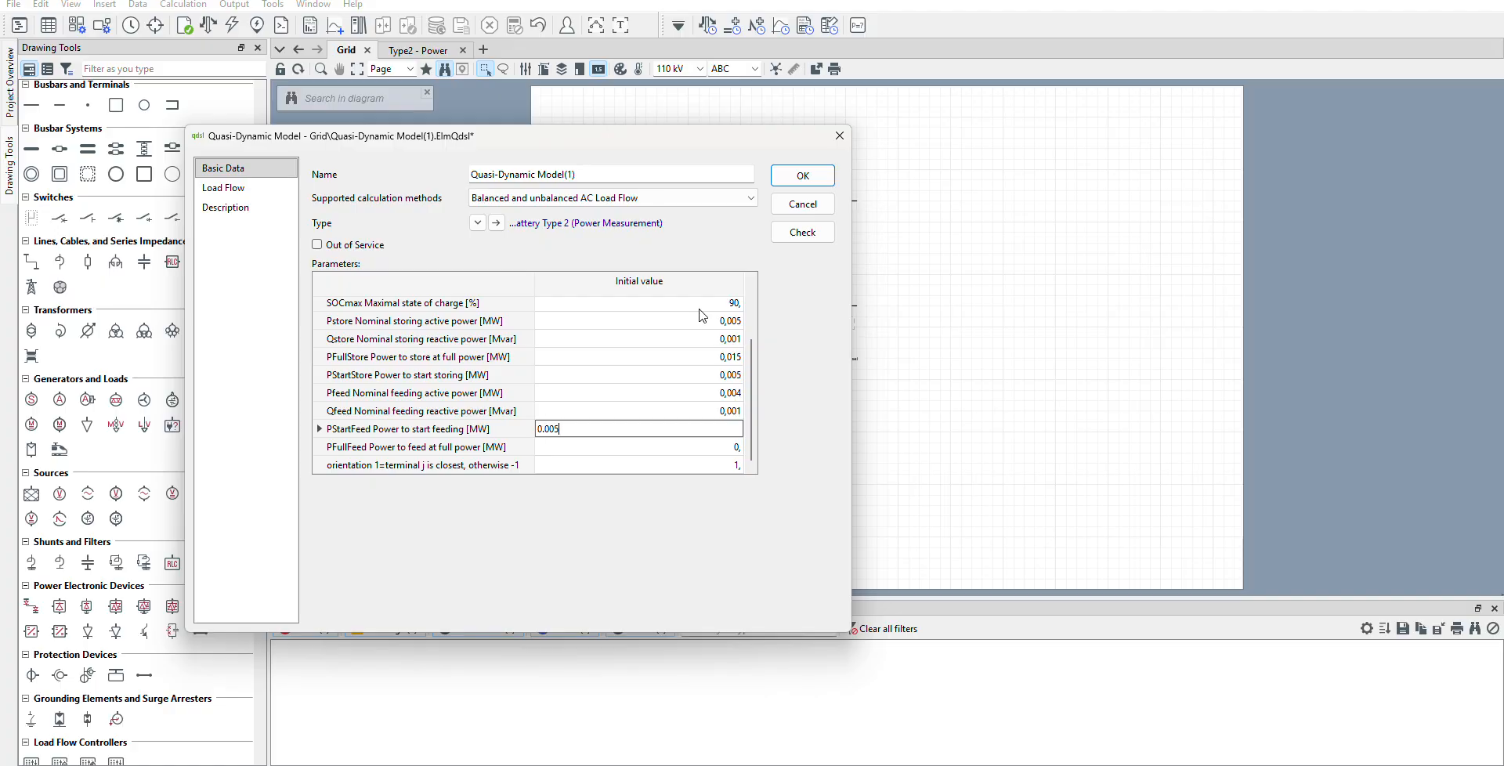
pyautogui.press('Return')
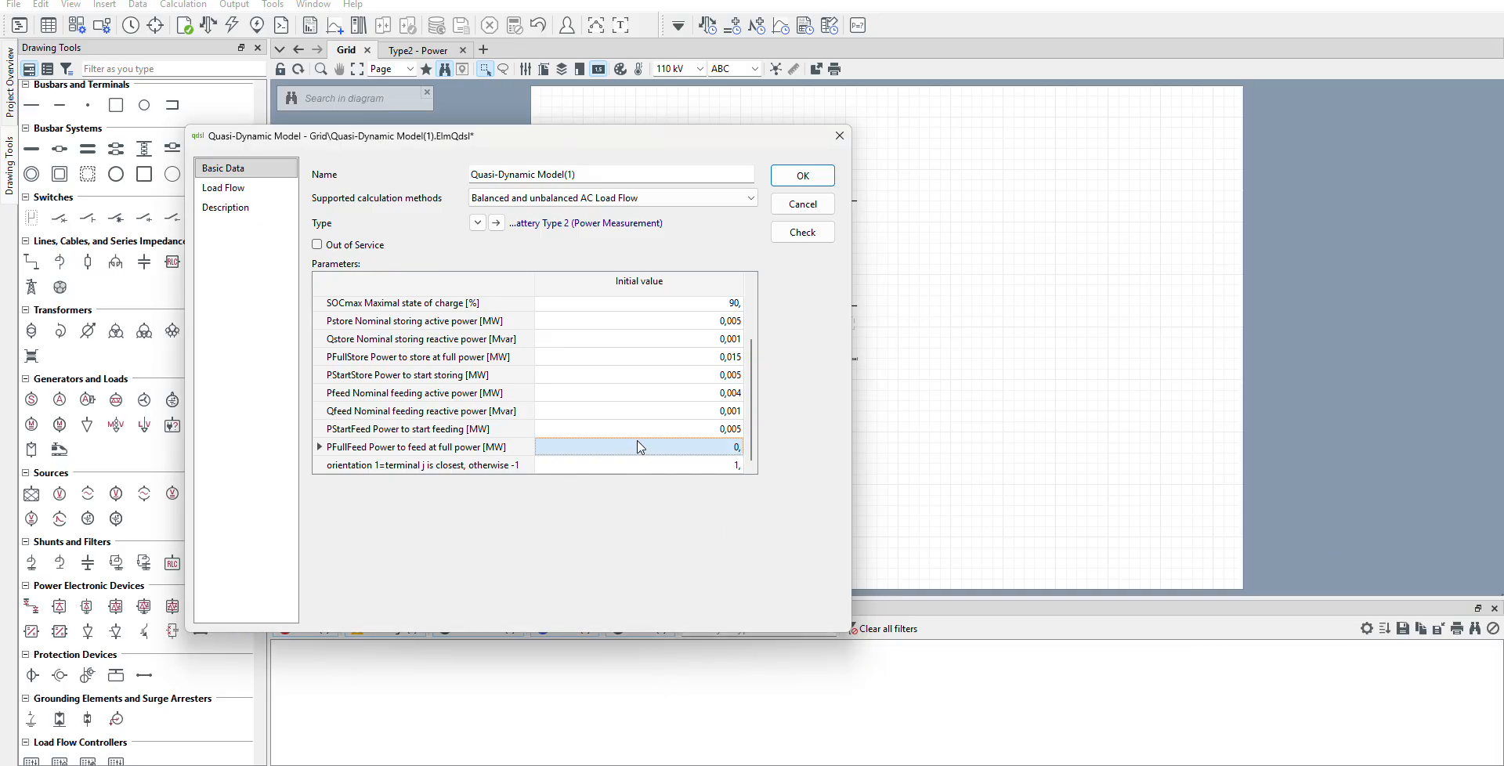
pyautogui.write('0.015')
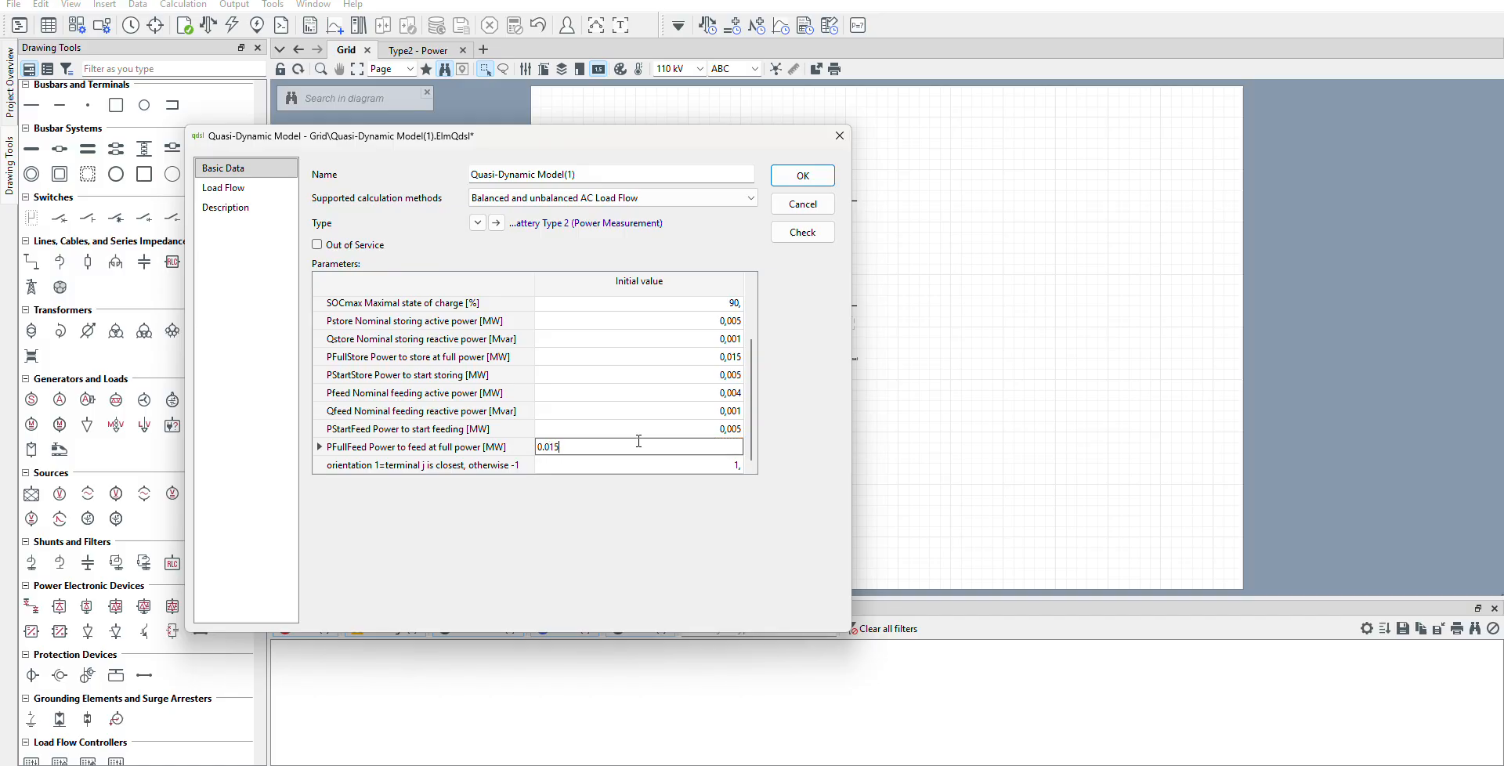
pyautogui.click(826, 402)
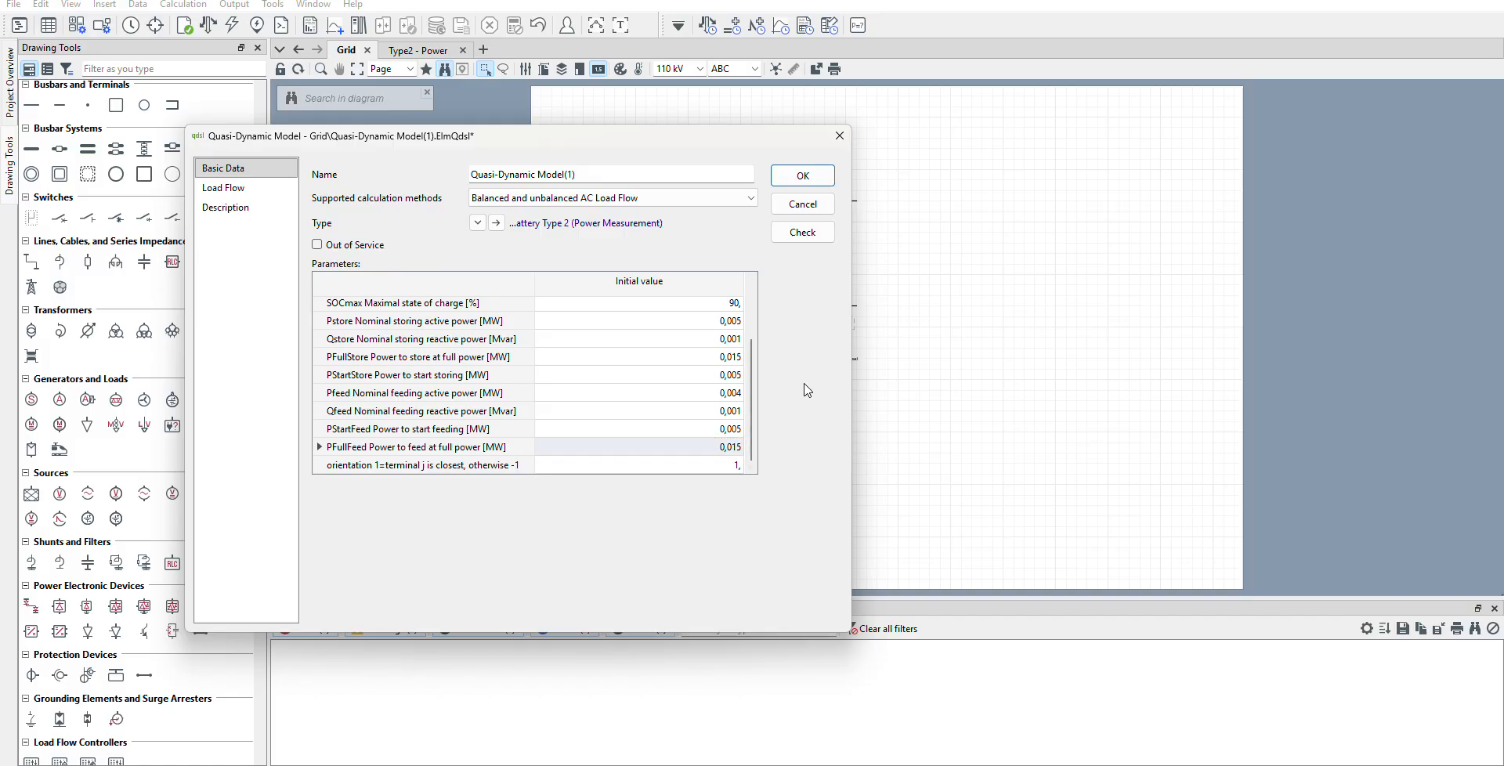
pyautogui.click(803, 175)
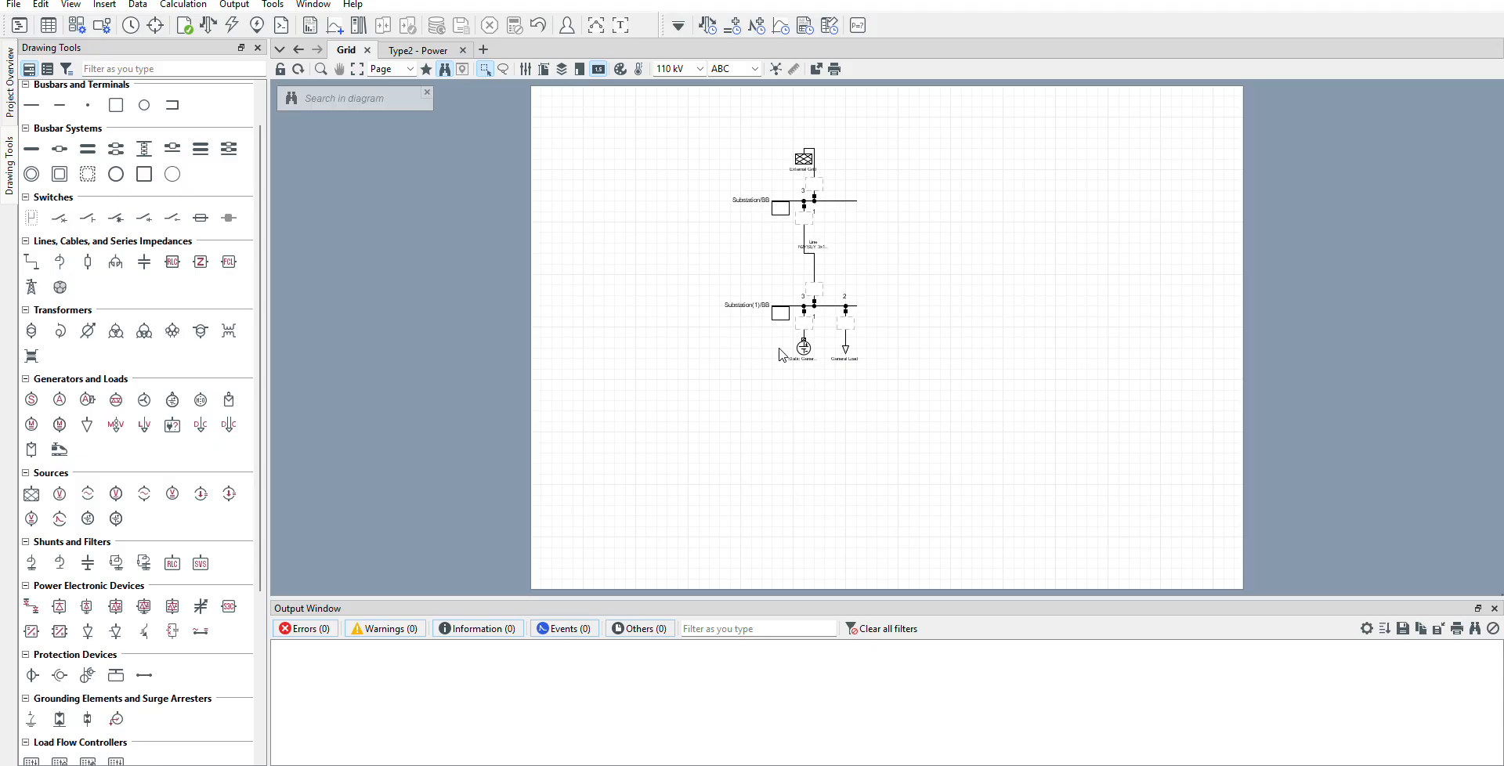
# Execute the quasi-dynamic simulation for the complete day with balanced AC load flow, and open the Type2 - Power plot page.
pyautogui.click(708, 25)
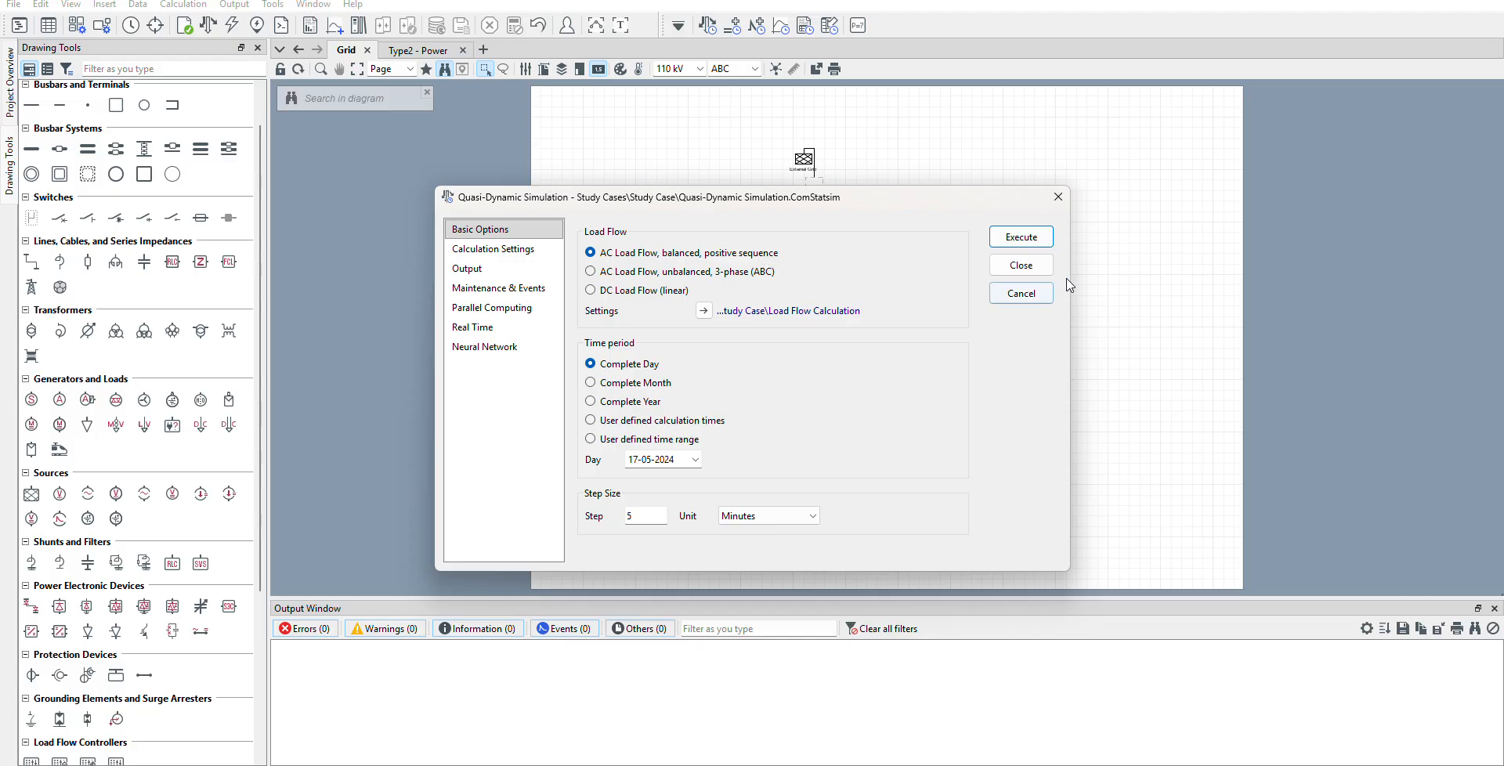
pyautogui.click(1046, 237)
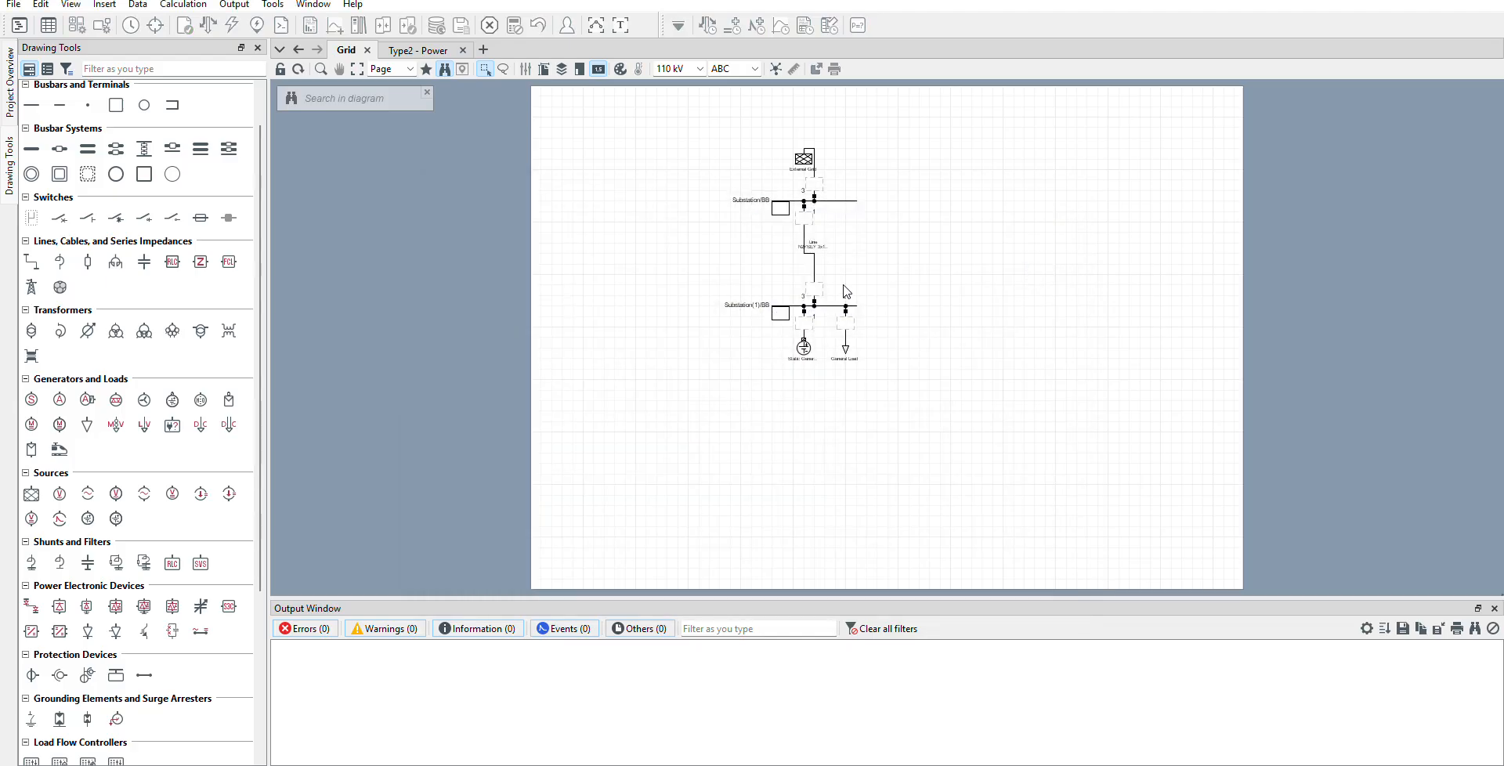
pyautogui.click(399, 56)
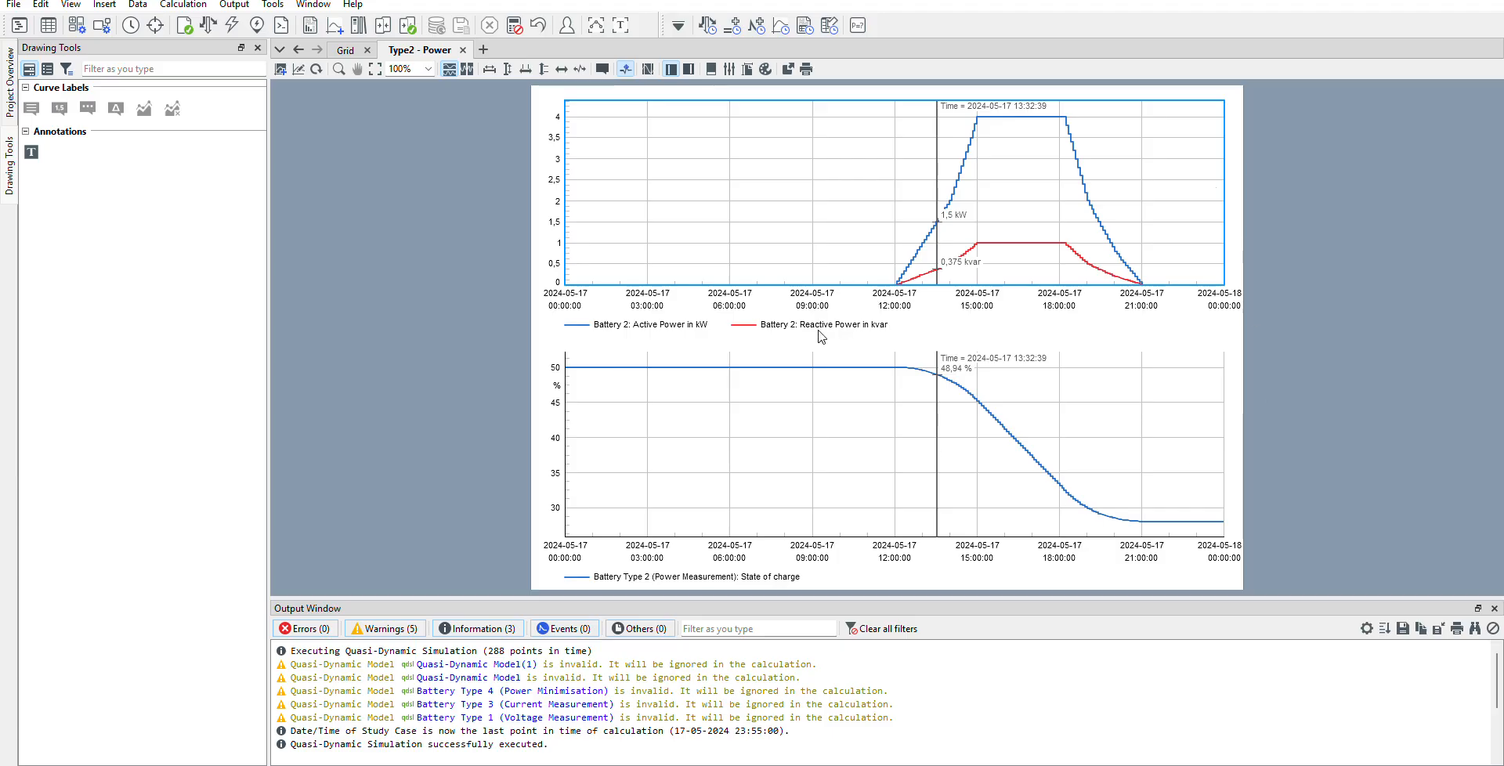
# Examine which elements and variables the upper Battery 2 power plot's curves use, leaving its data series unchanged.
pyautogui.moveTo(912, 378)
pyautogui.doubleClick(726, 244)
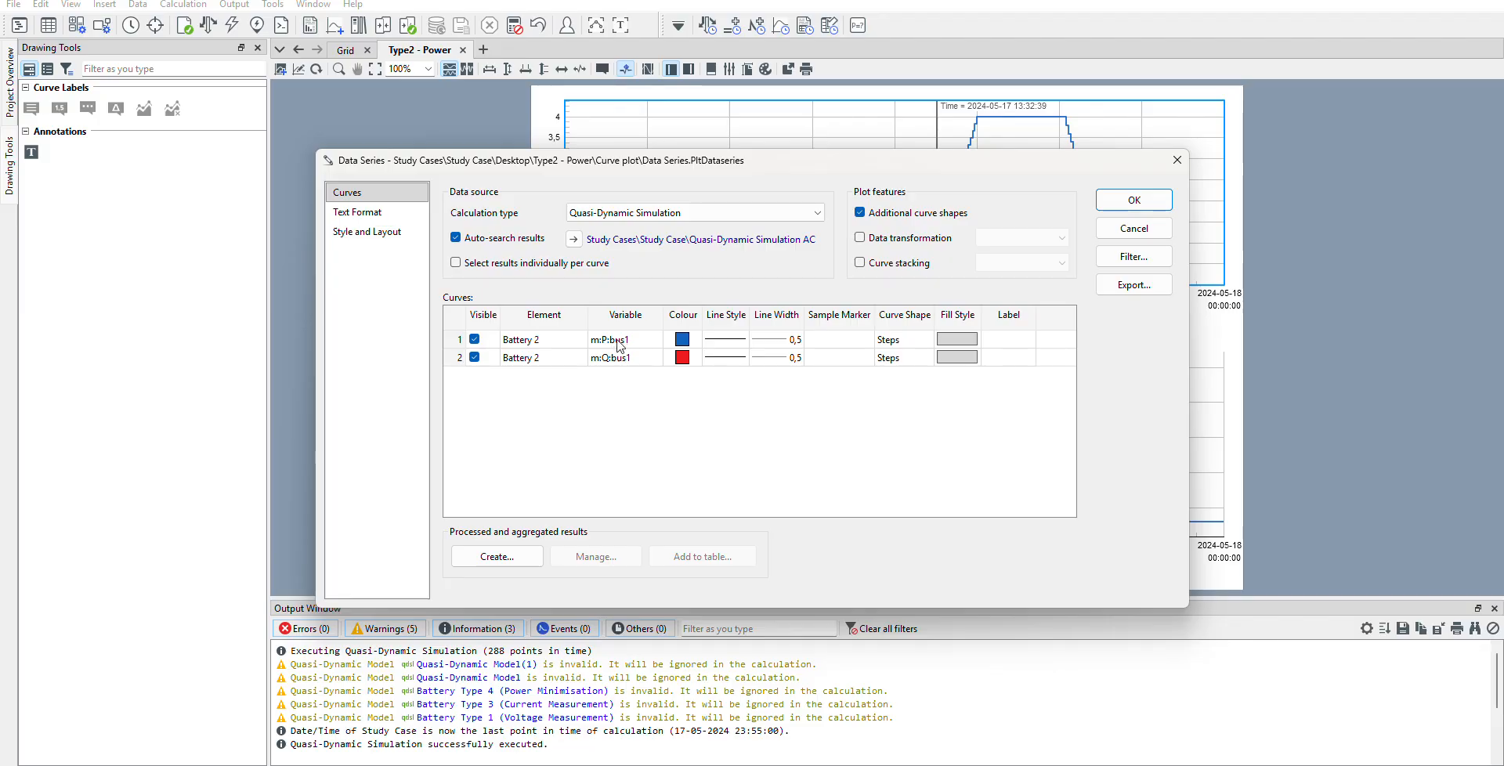
pyautogui.click(1105, 227)
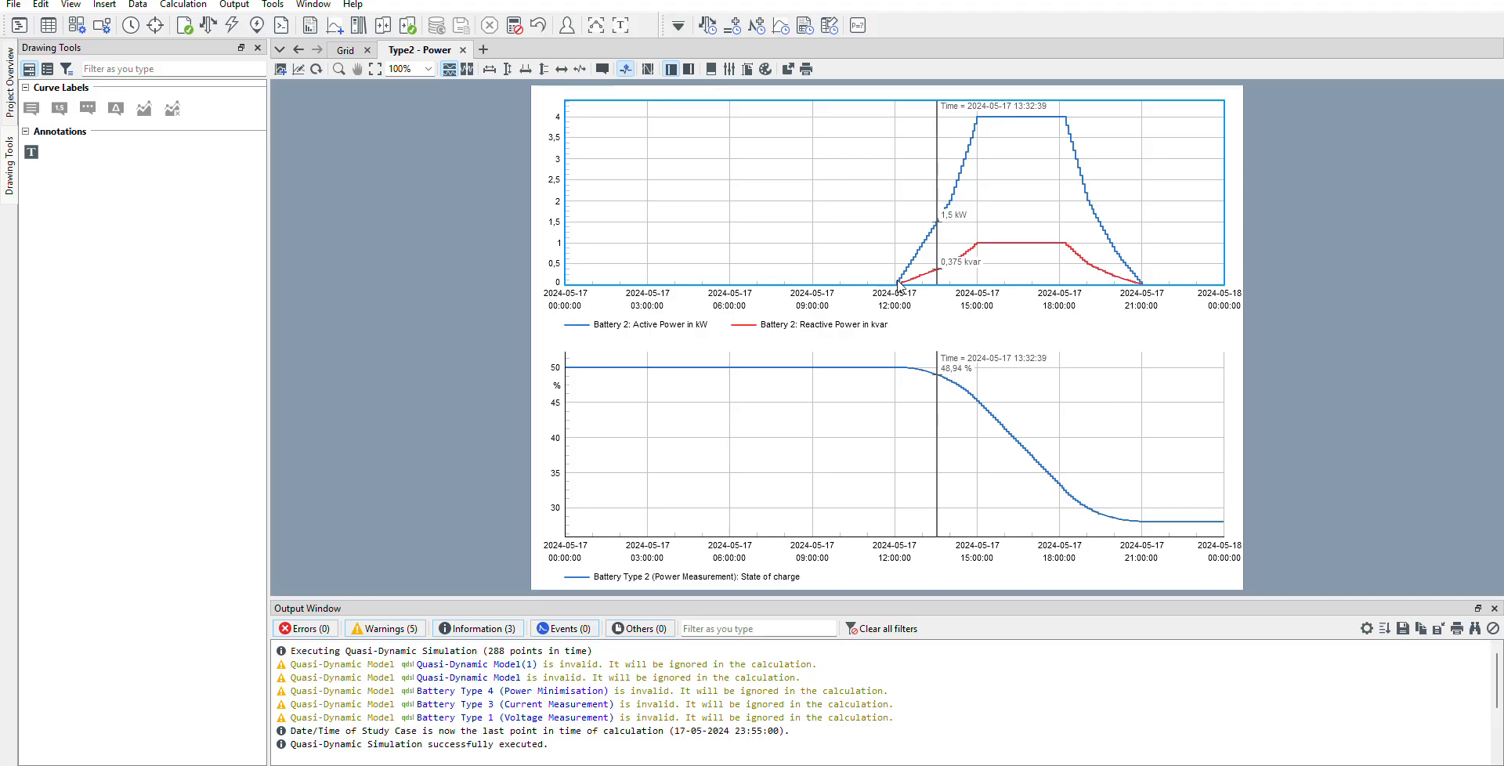
# Redefine the lower state-of-charge plot's curve to show the General Load's total active power.
pyautogui.click(868, 428)
pyautogui.doubleClick(869, 428)
pyautogui.doubleClick(508, 349)
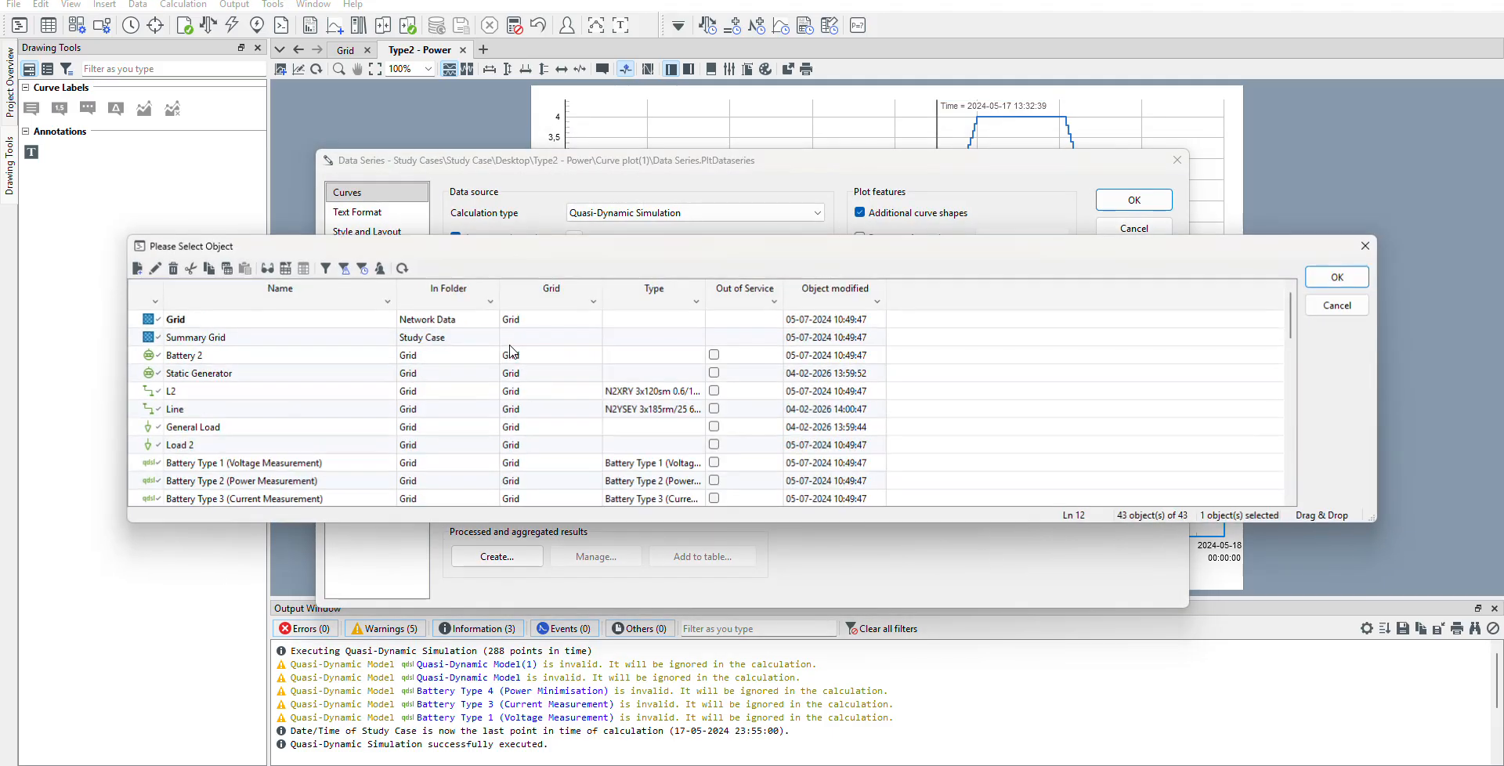
pyautogui.doubleClick(150, 430)
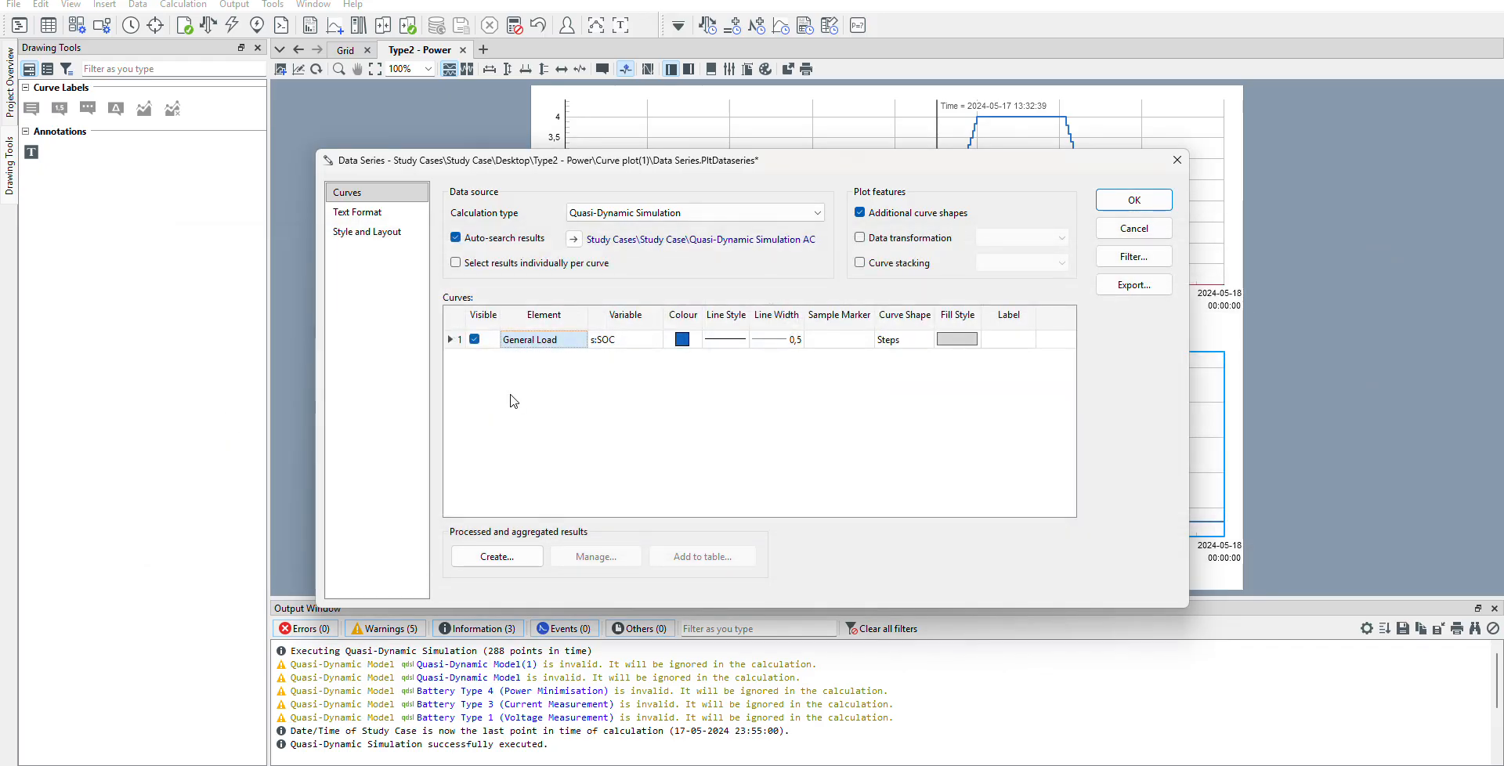
pyautogui.doubleClick(613, 350)
pyautogui.click(623, 353)
pyautogui.click(1153, 199)
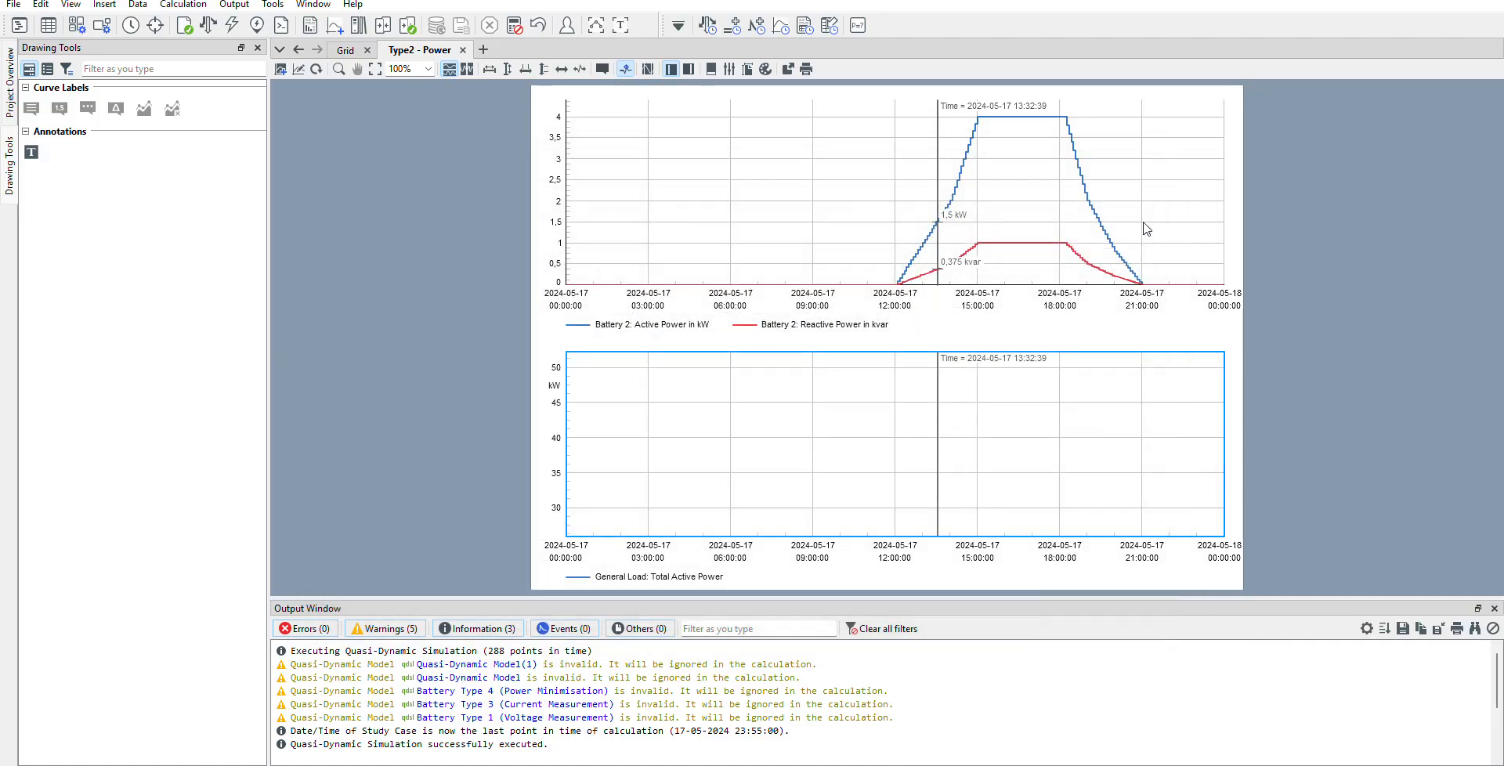